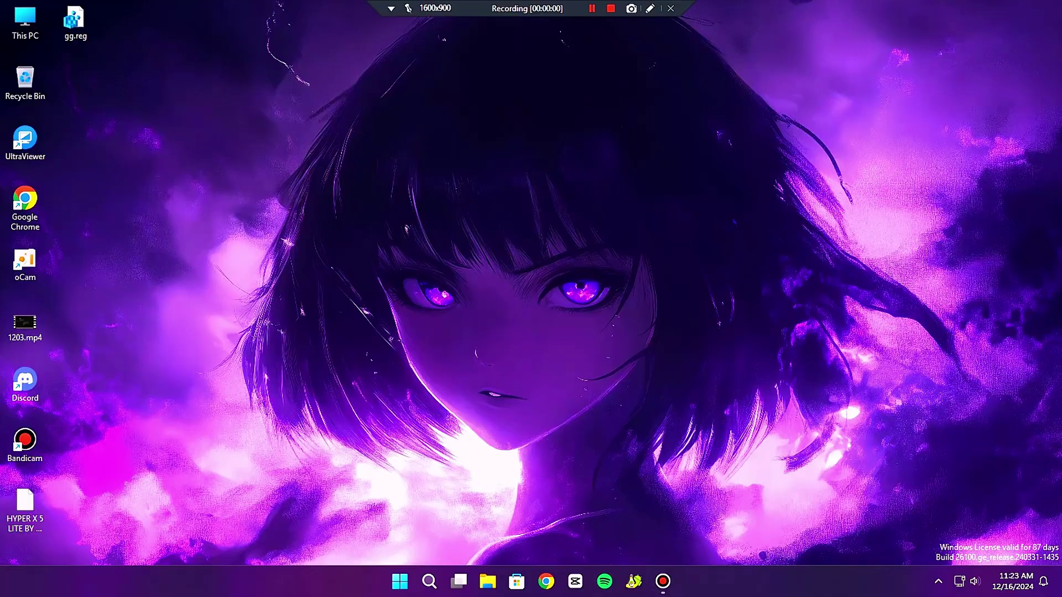
Box-select the desktop icons to locate the HYPER X 5 LITE BY ERNS.rar archive.
drag(5, 523, 483, 124)
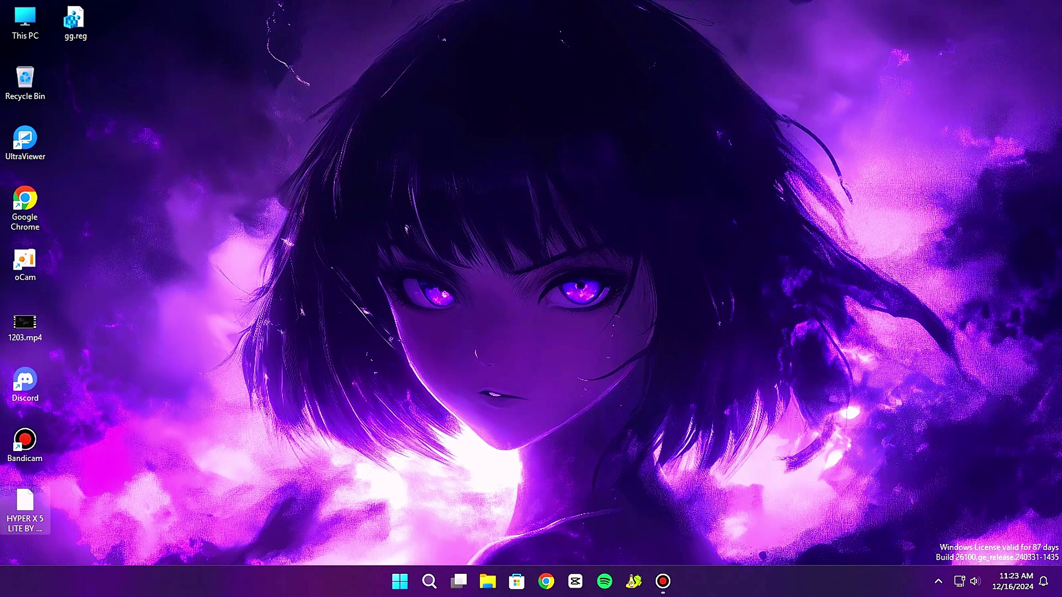
Move the rar archive to mid-desktop and check its file properties.
drag(25, 503, 617, 351)
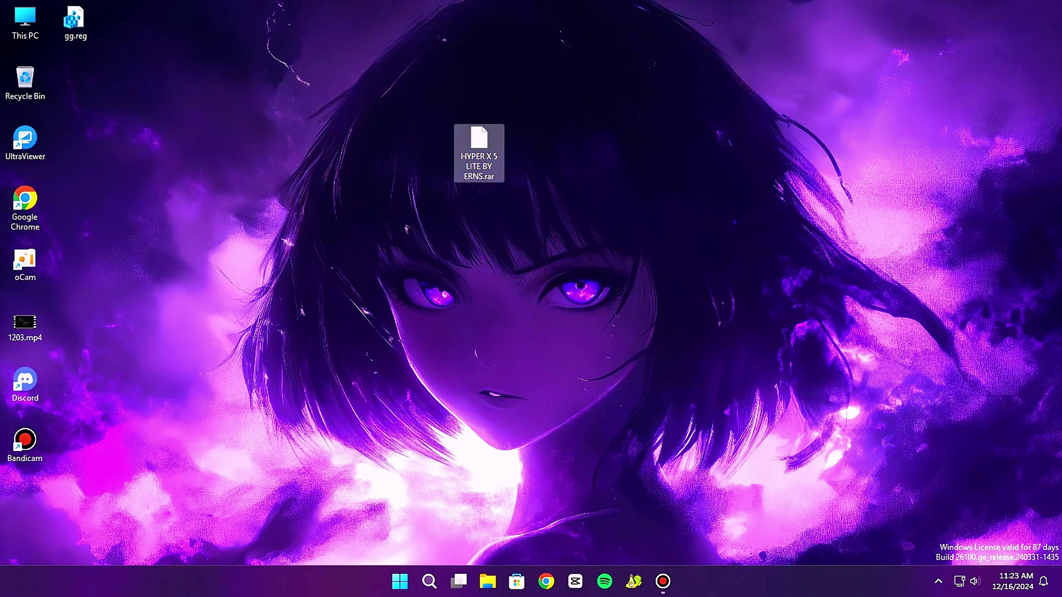
right_click(477, 154)
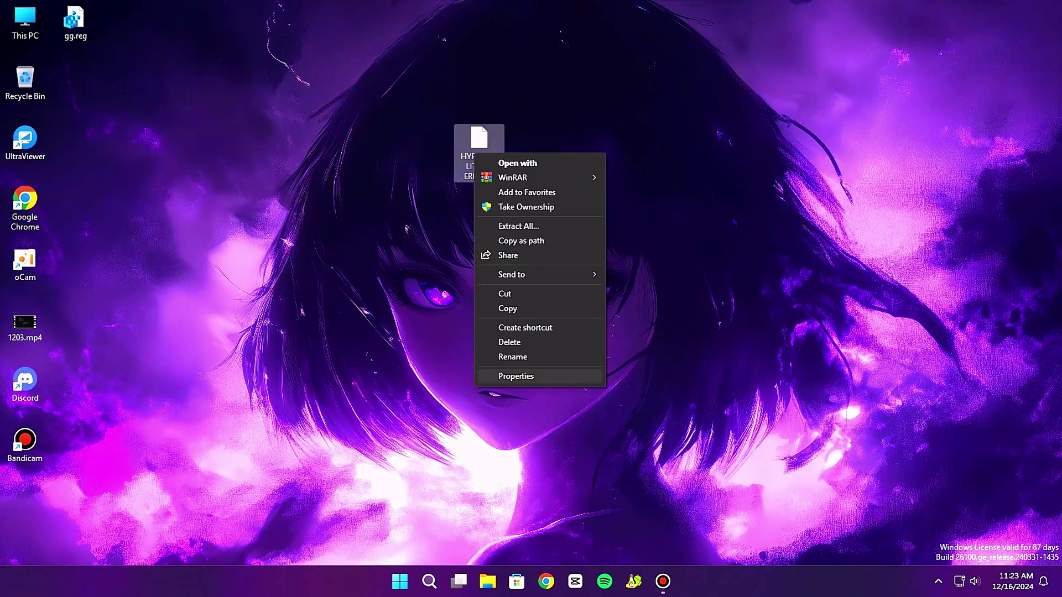
click(514, 377)
drag(553, 163, 570, 120)
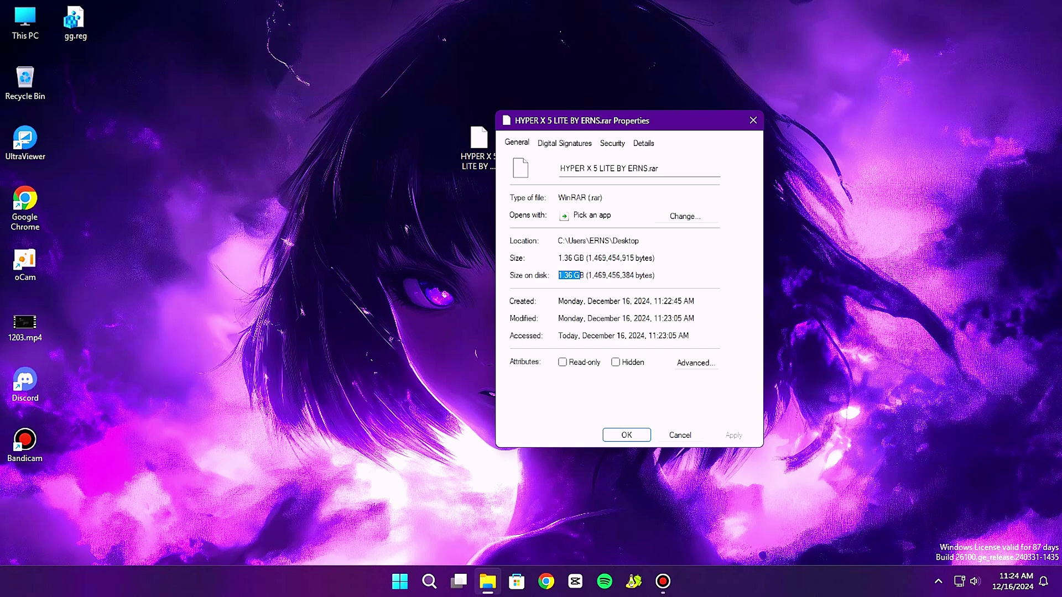
key(Escape)
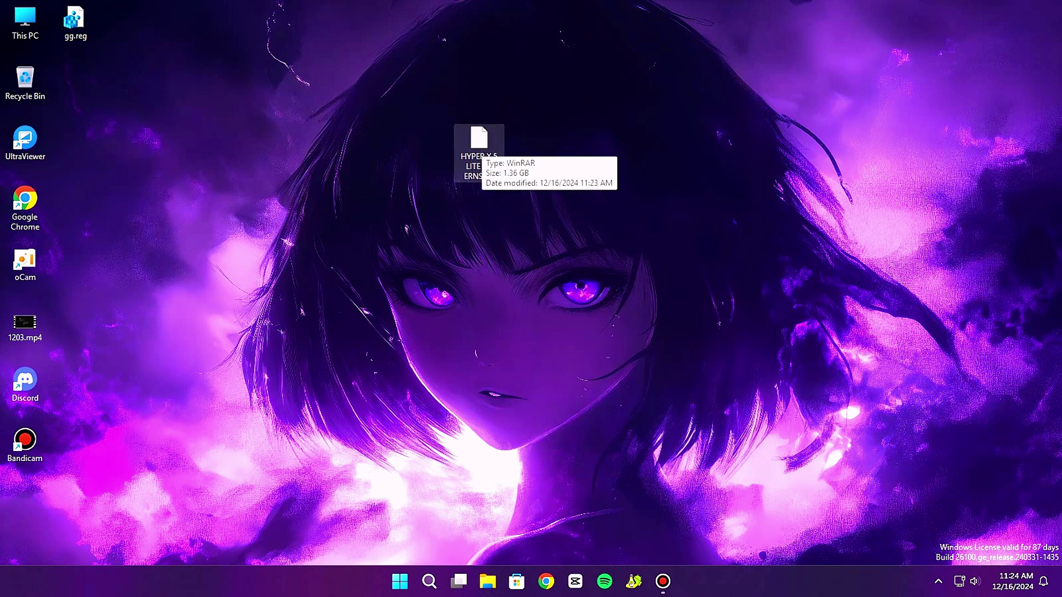
Extract the archive with WinRAR to the default location, entering the archive password.
right_click(482, 145)
mouse_move(521, 166)
click(657, 182)
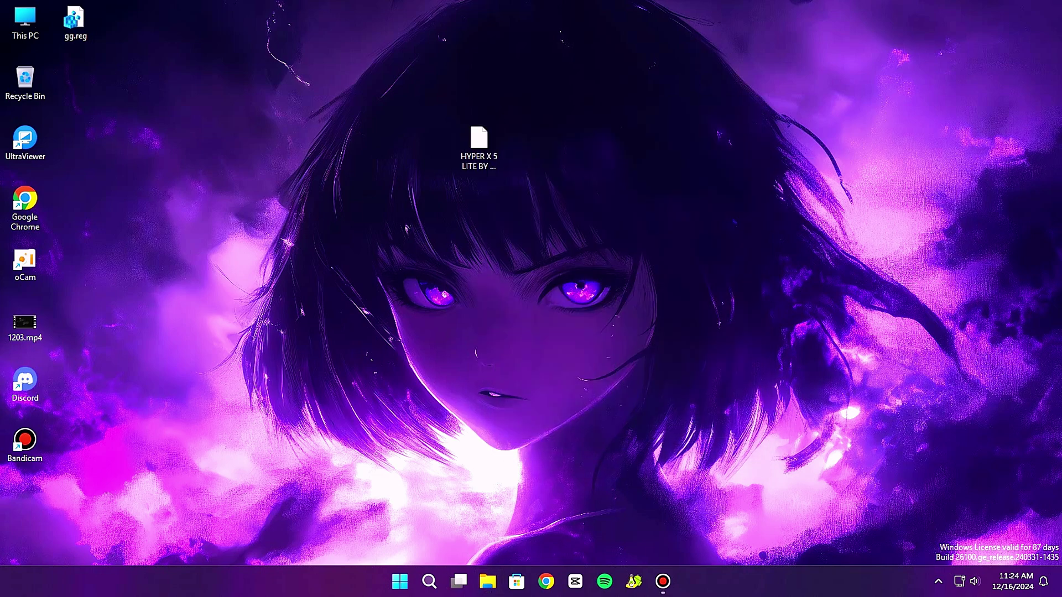
click(566, 441)
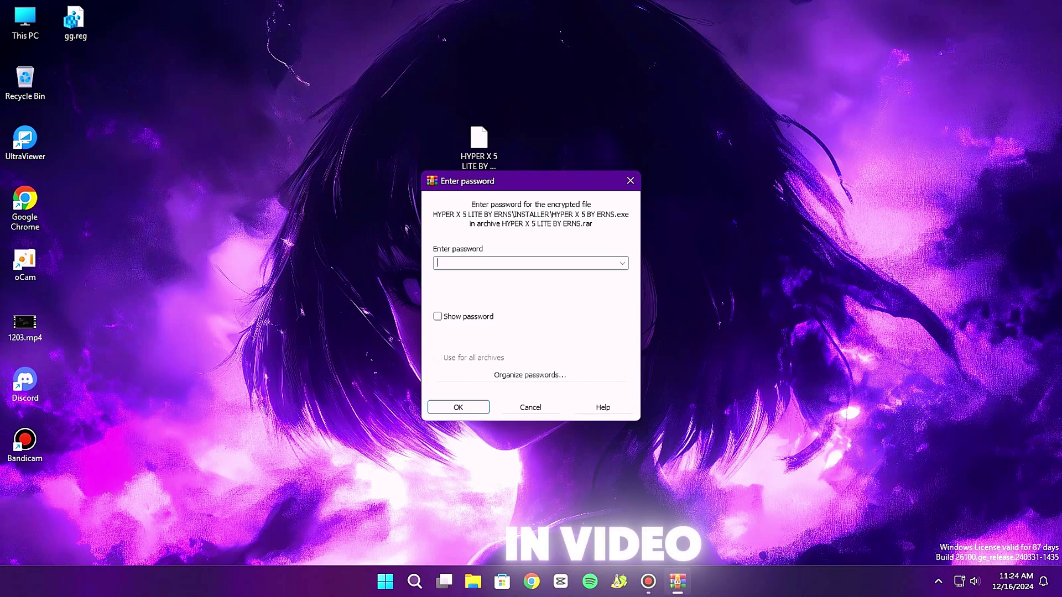
key(Return)
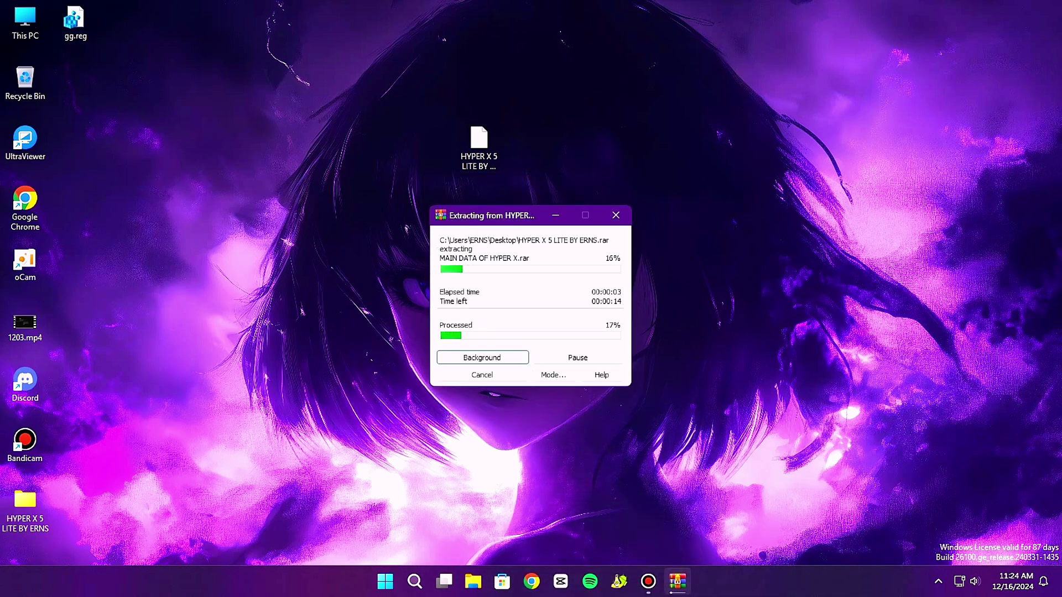
drag(493, 215, 496, 254)
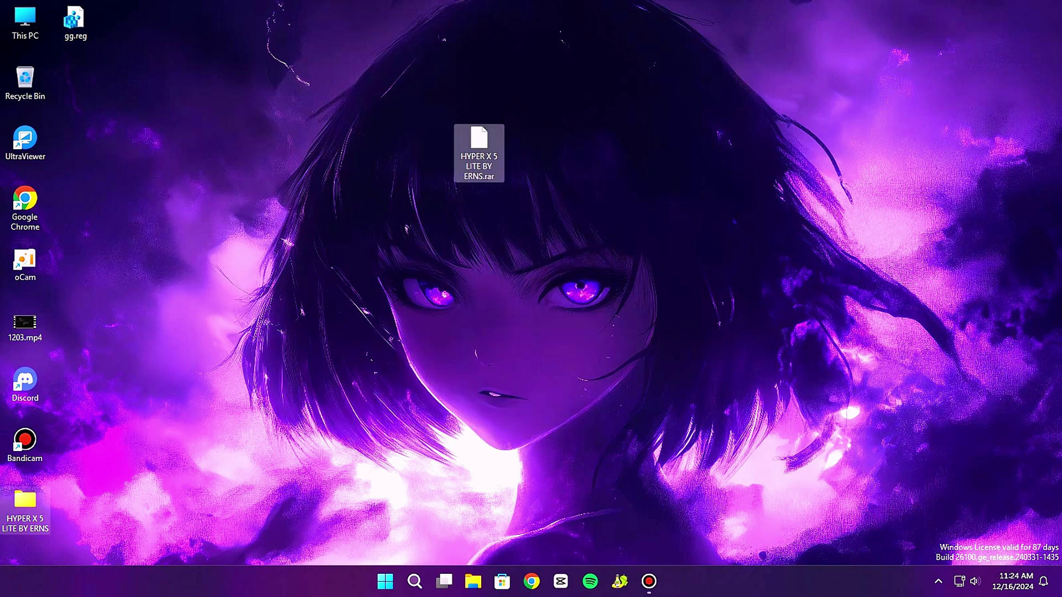
Open the extracted HYPER X 5 LITE BY ERNS folder, its inner folder, then INSTALLER.
double_click(24, 508)
drag(436, 22, 503, 42)
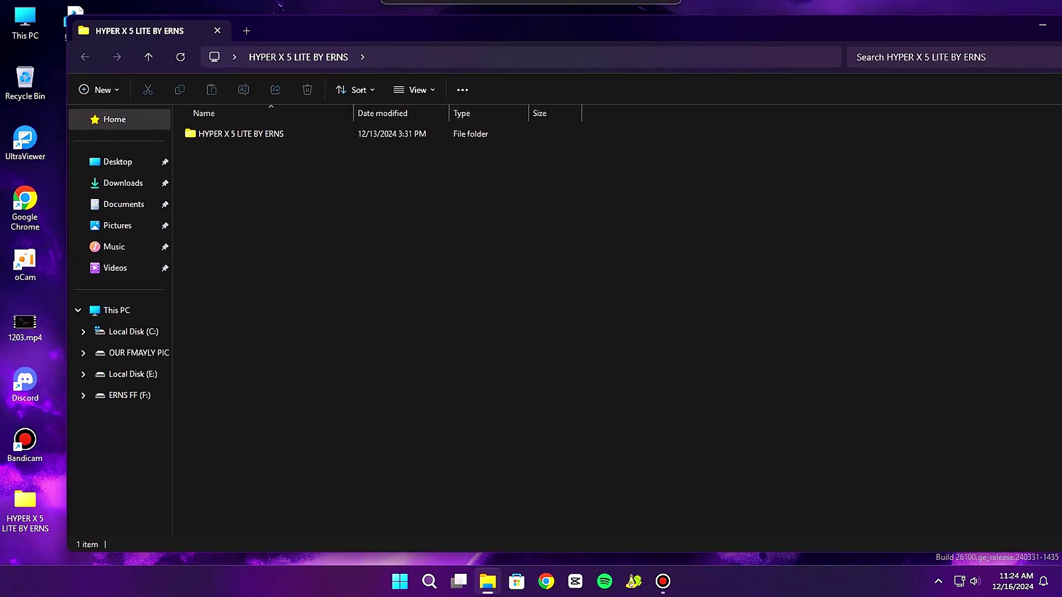
double_click(241, 134)
key(ctrl+a)
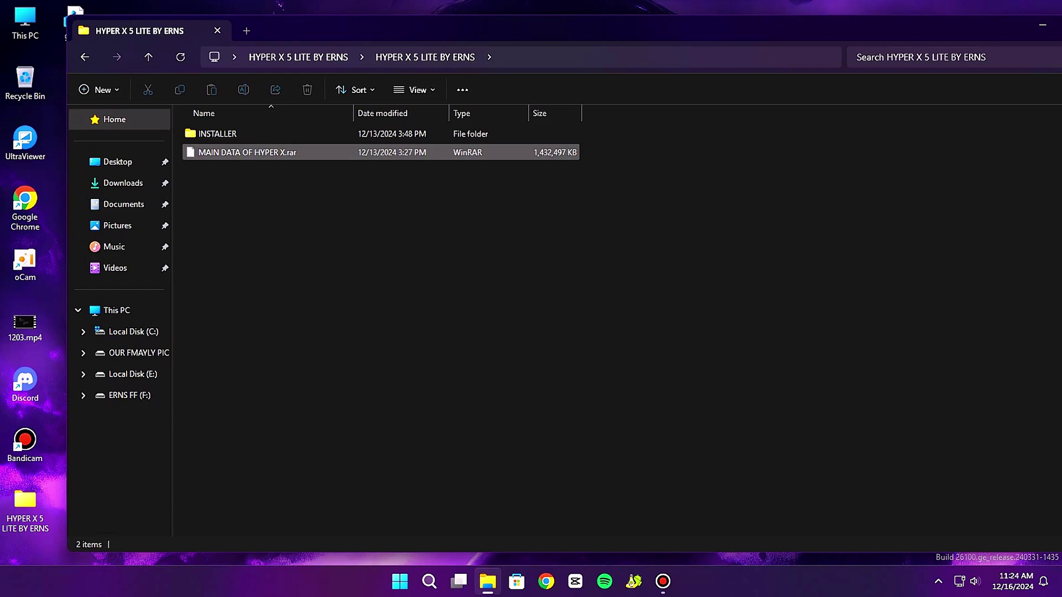
drag(238, 200, 229, 129)
double_click(216, 133)
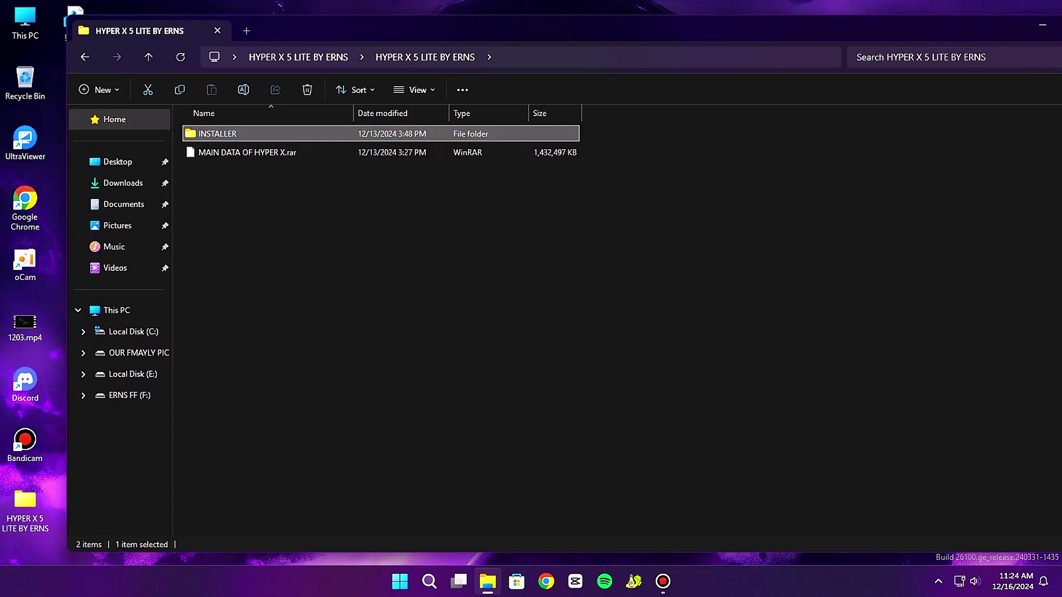
Open pass.txt in Notepad, close it, then run HYPER X 5 BY ERNS.exe.
click(211, 152)
right_click(258, 152)
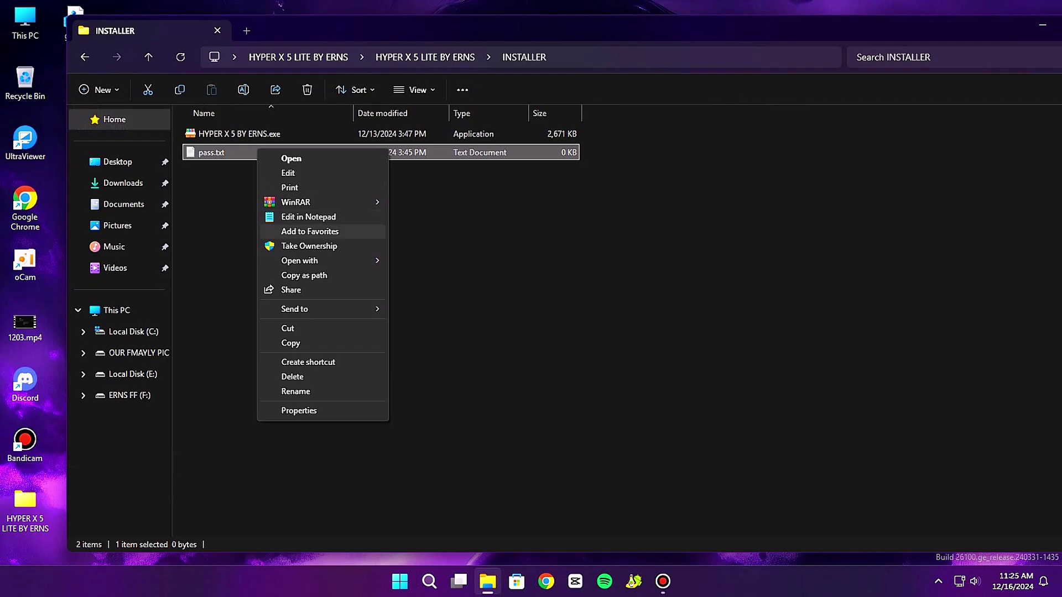
mouse_move(331, 260)
click(448, 263)
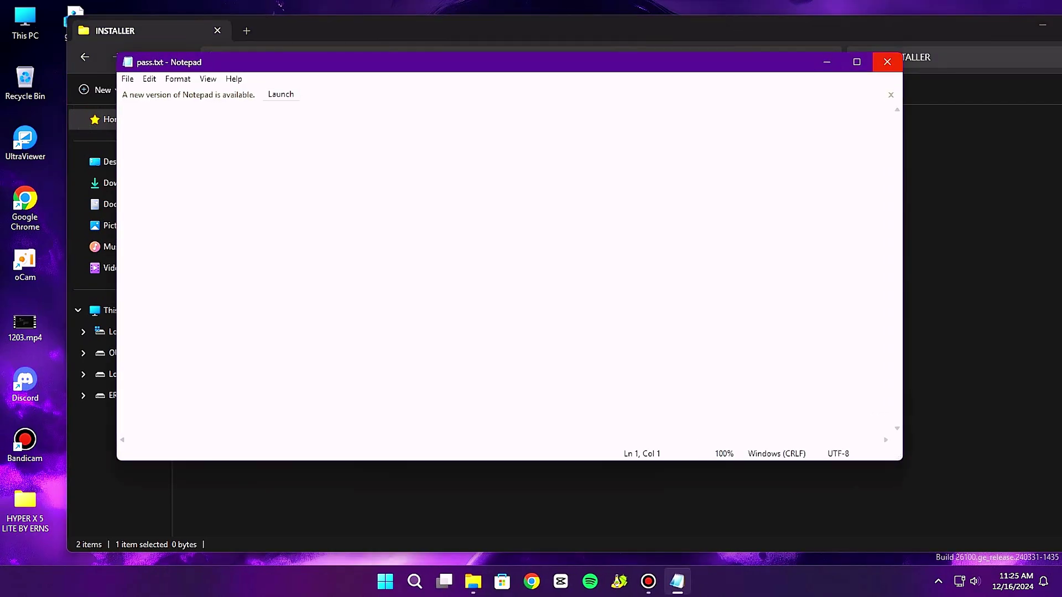
click(887, 62)
double_click(239, 133)
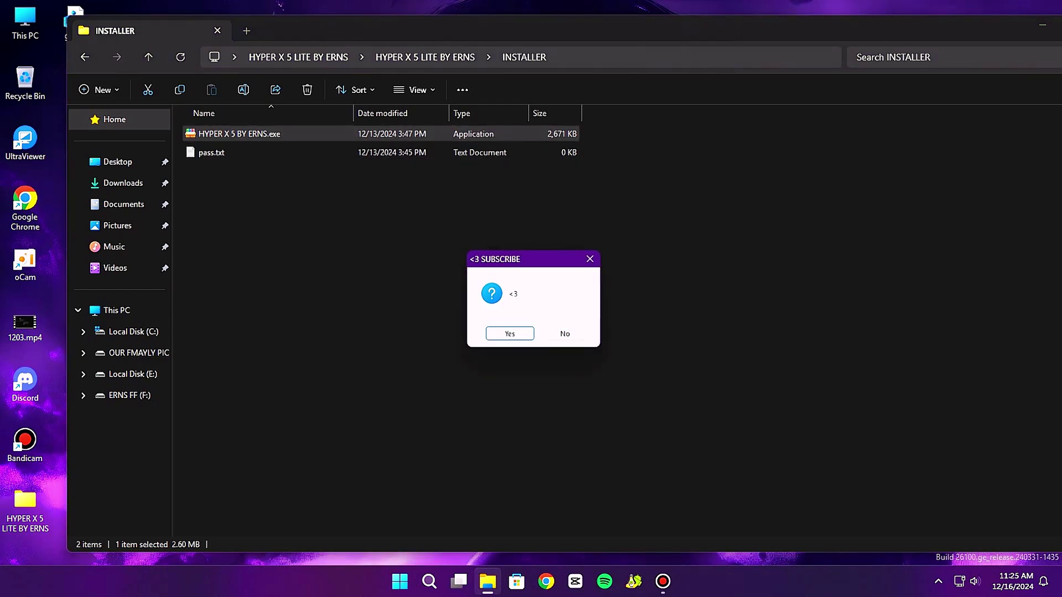
Accept the subscribe prompt, enter the installer password, and minimize the console.
key(Return)
text(ERNS)
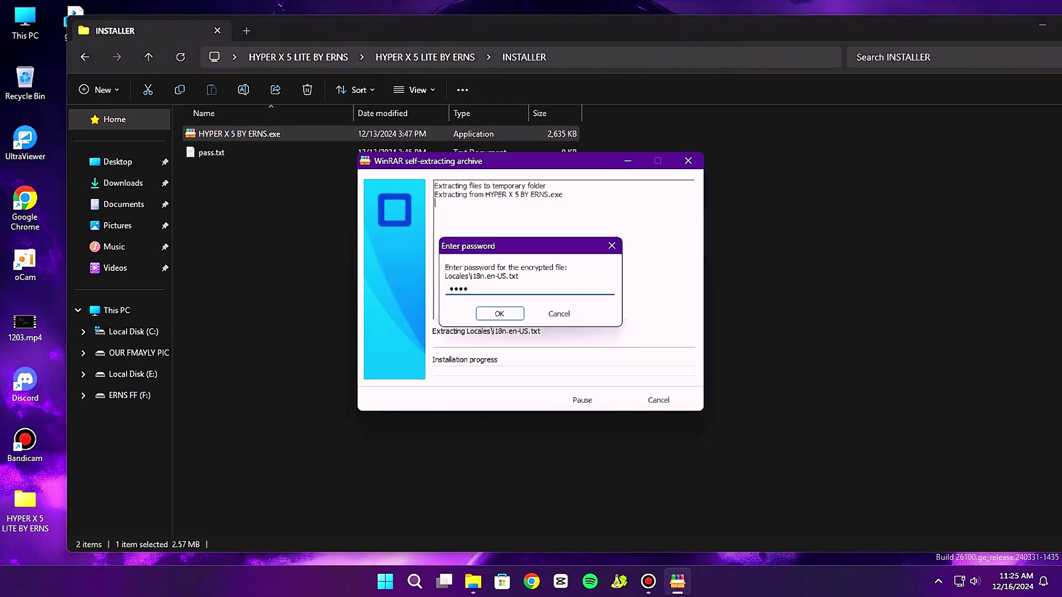
key(Return)
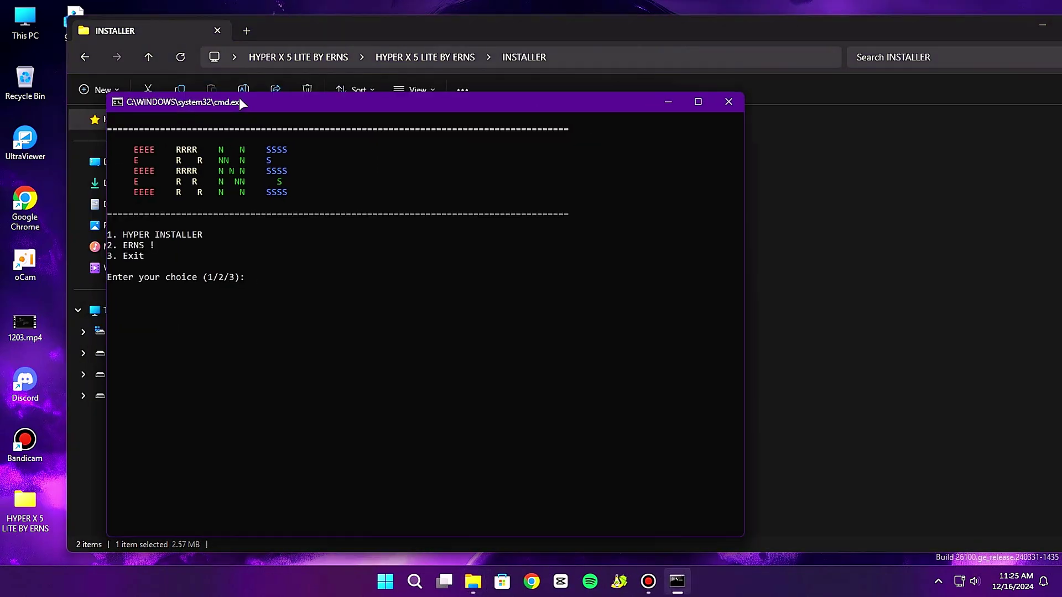
drag(239, 97, 454, 71)
click(879, 74)
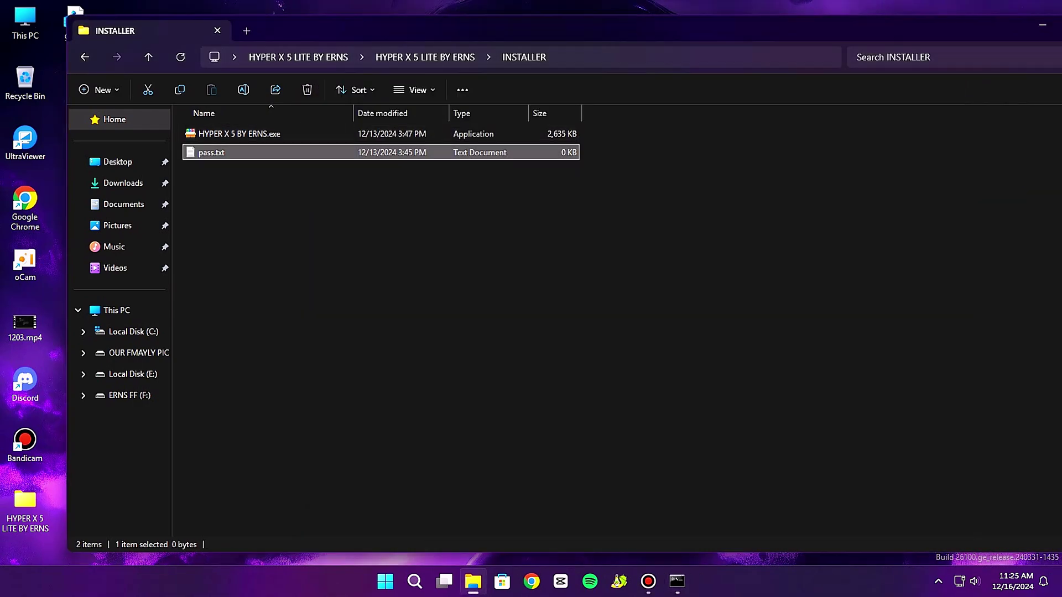
Open pass.txt, type and select a line of text, then close it unsaved.
double_click(211, 152)
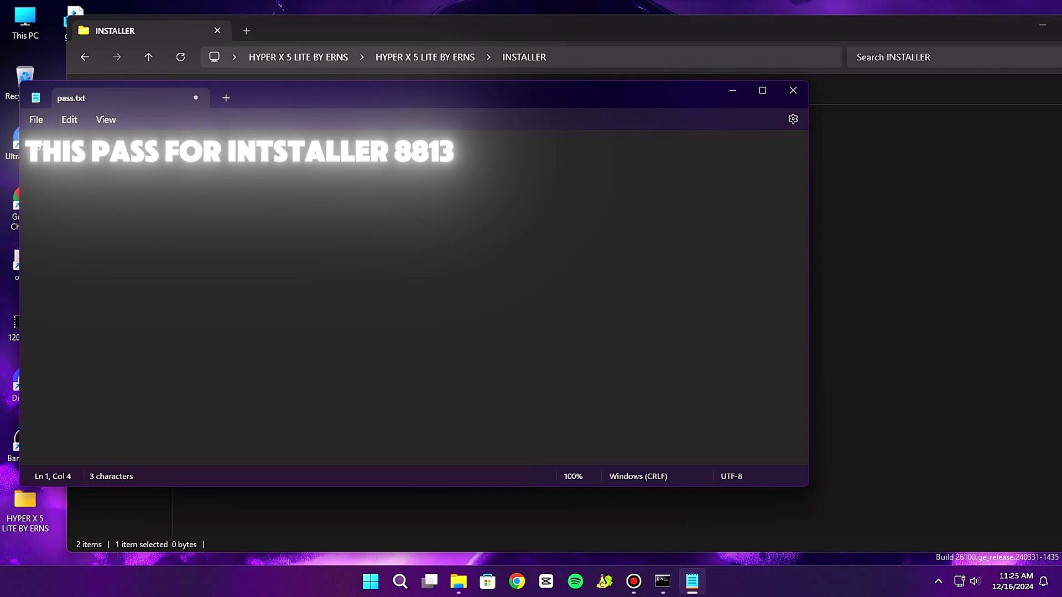
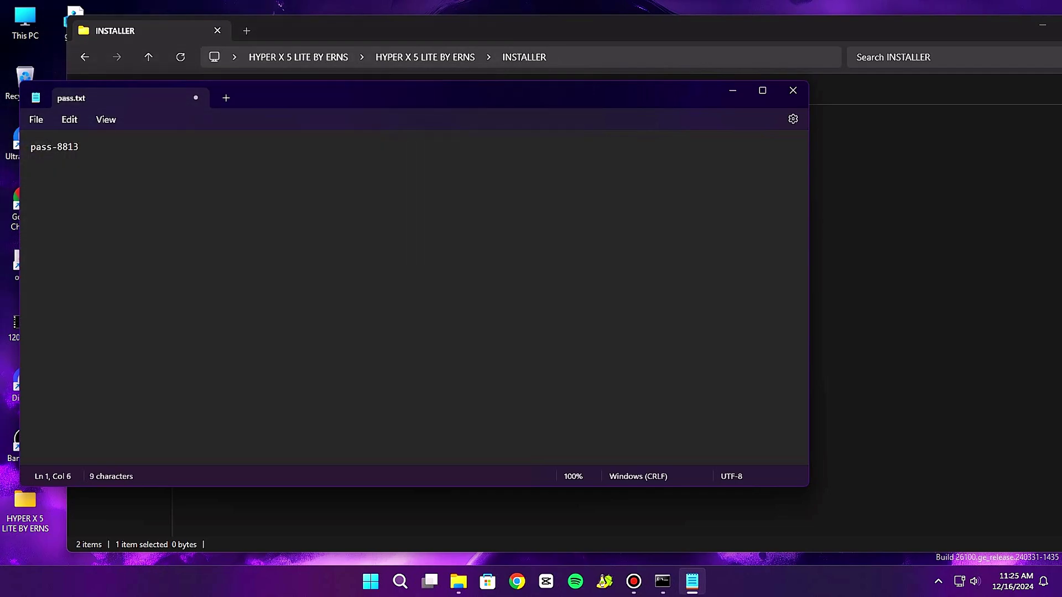
key(ctrl+a)
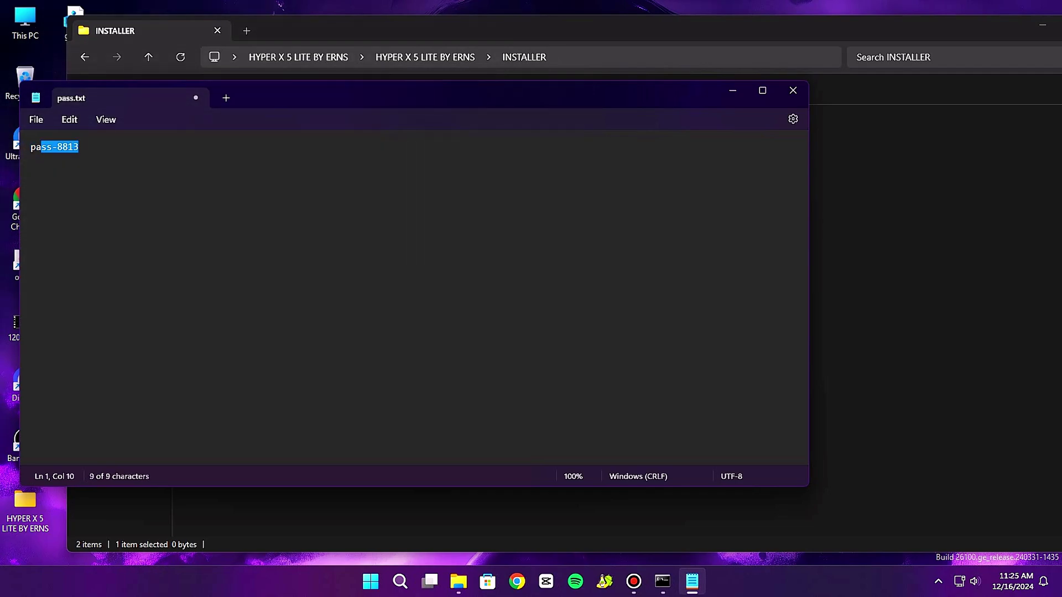
click(762, 90)
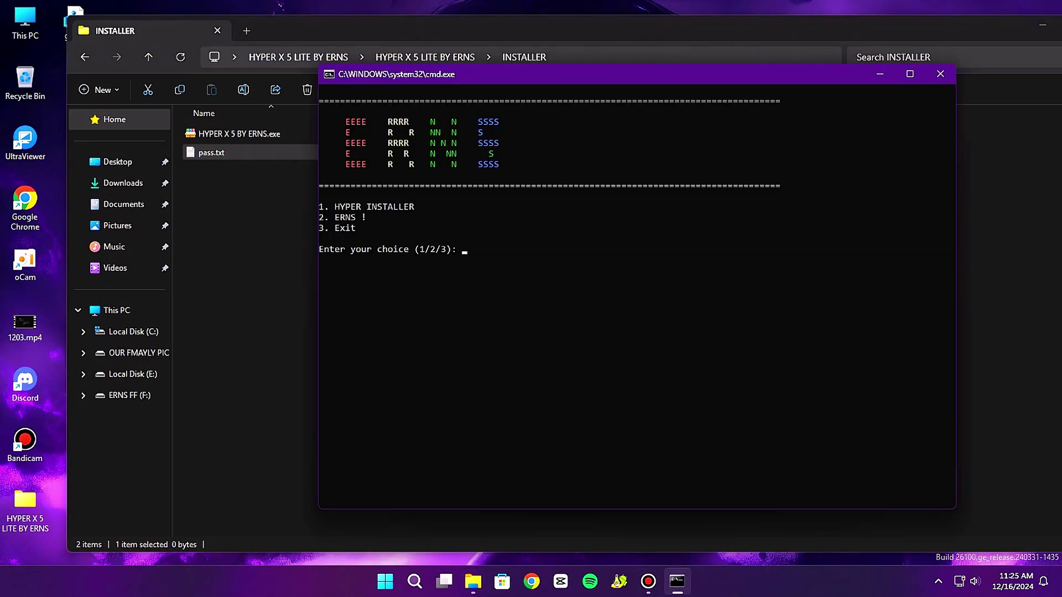
Choose option 1 in the console to run the HYPER installer, then option 3 to exit.
drag(553, 74, 342, 114)
text(1)
key(Return)
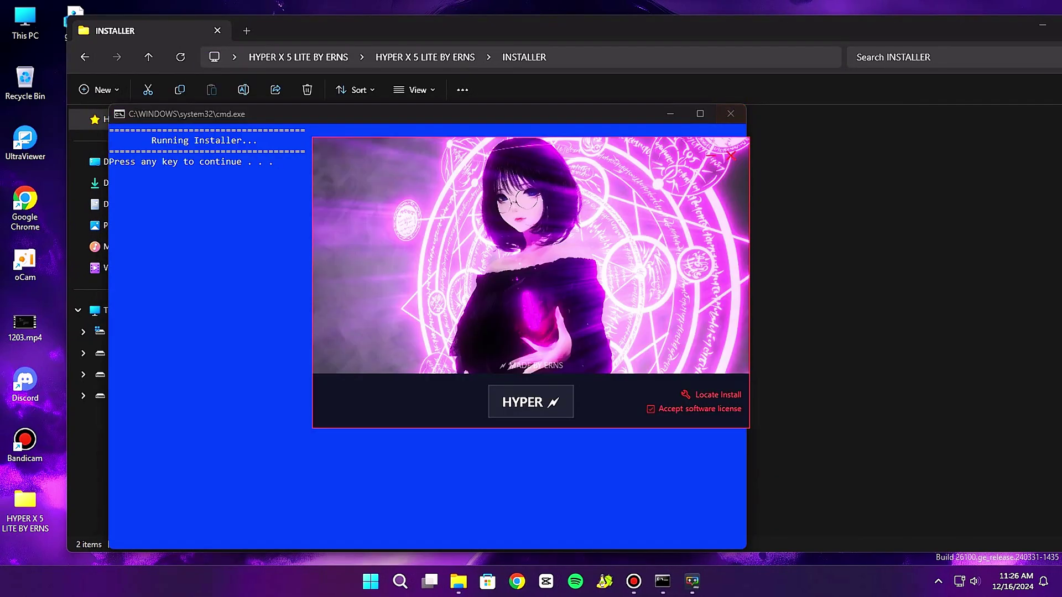
key(Return)
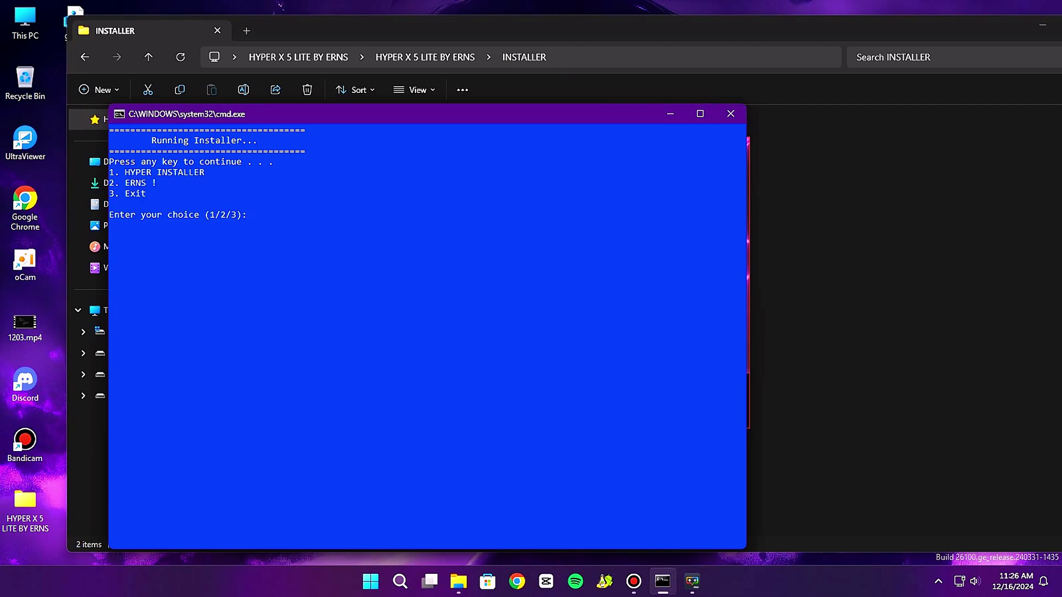
text(3)
key(Return)
key(Return)
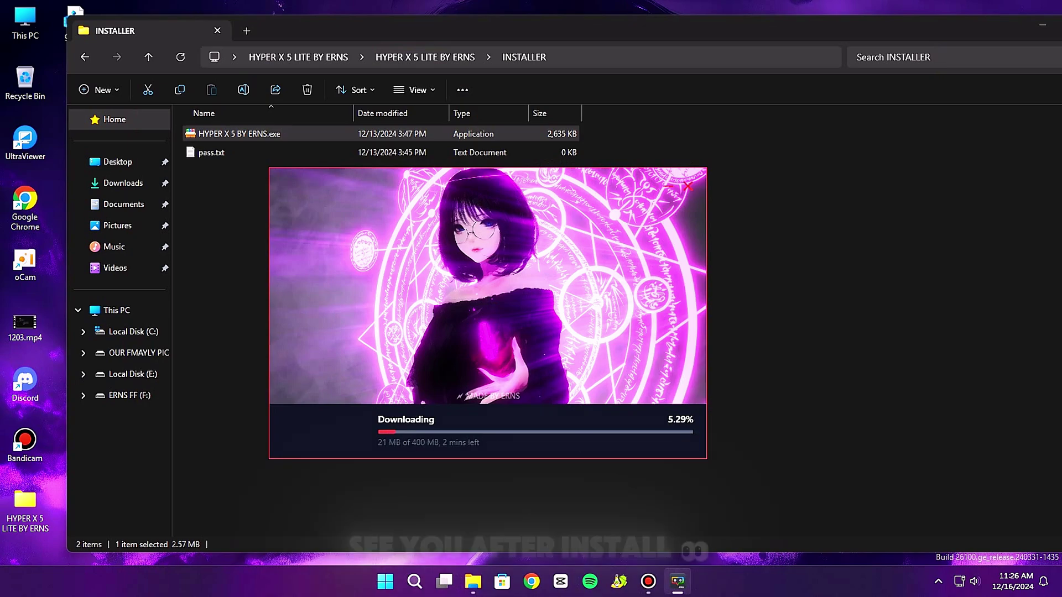
Maximize the INSTALLER window and close MSI App Player, confirming the exit.
double_click(903, 33)
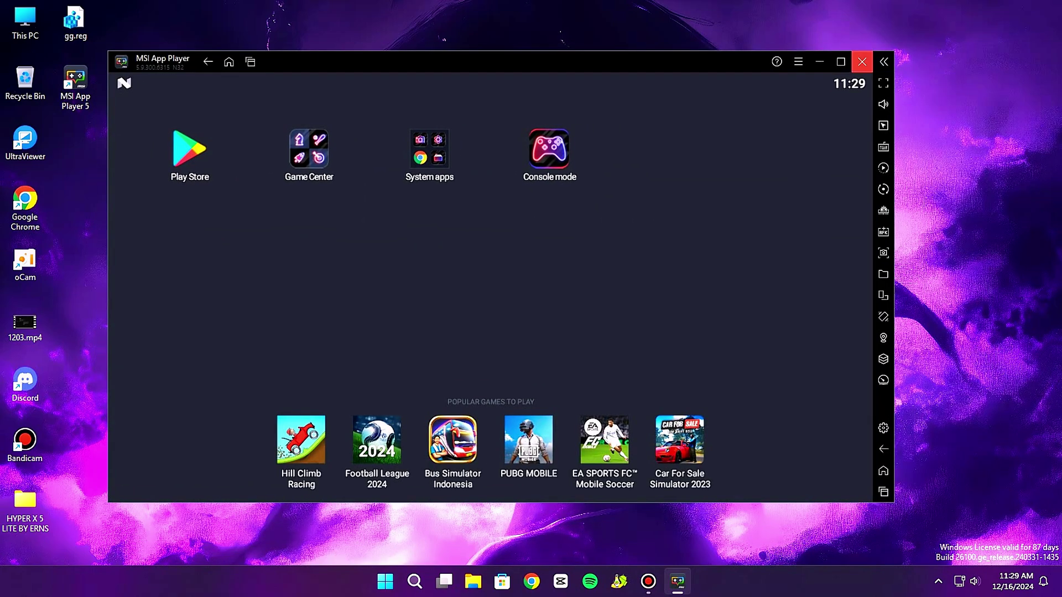
click(862, 62)
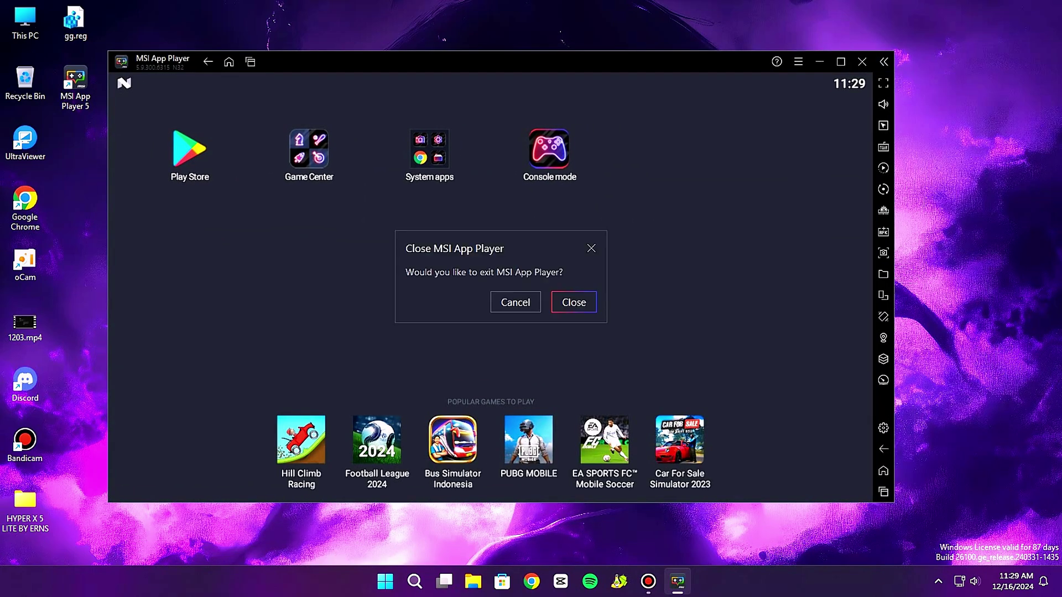
click(572, 301)
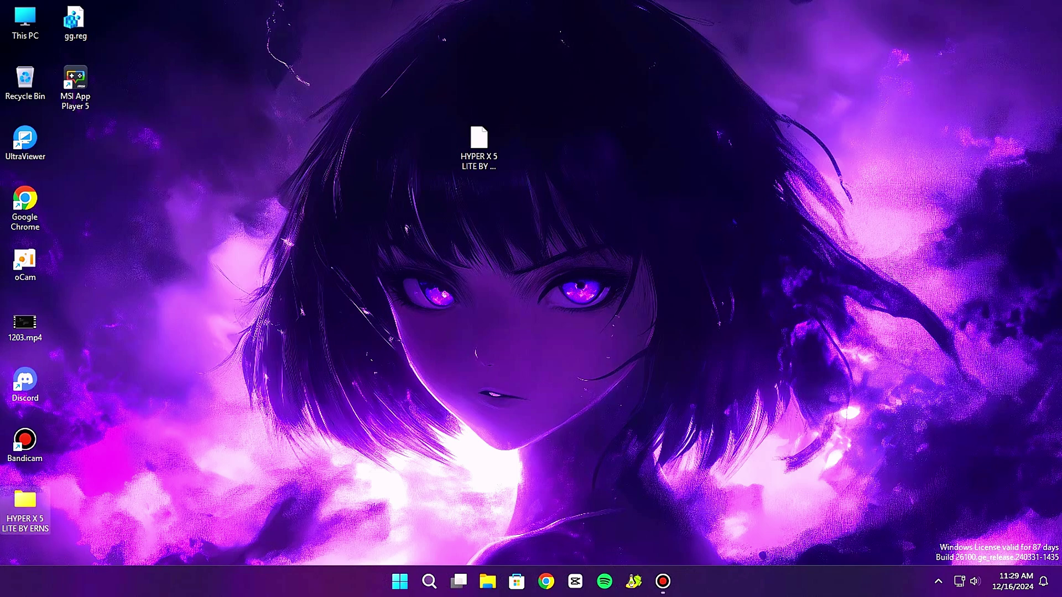
key(Return)
Extract MAIN DATA OF HYPER X.rar in the HYPER X 5 LITE BY ERNS subfolder to its default path.
double_click(179, 131)
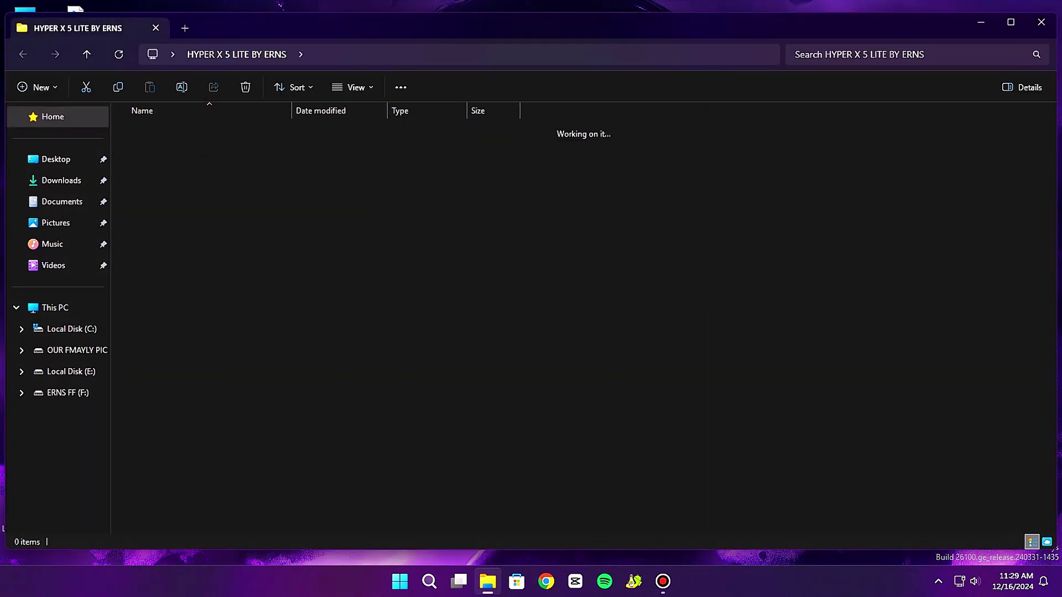
click(166, 149)
right_click(166, 150)
mouse_move(232, 178)
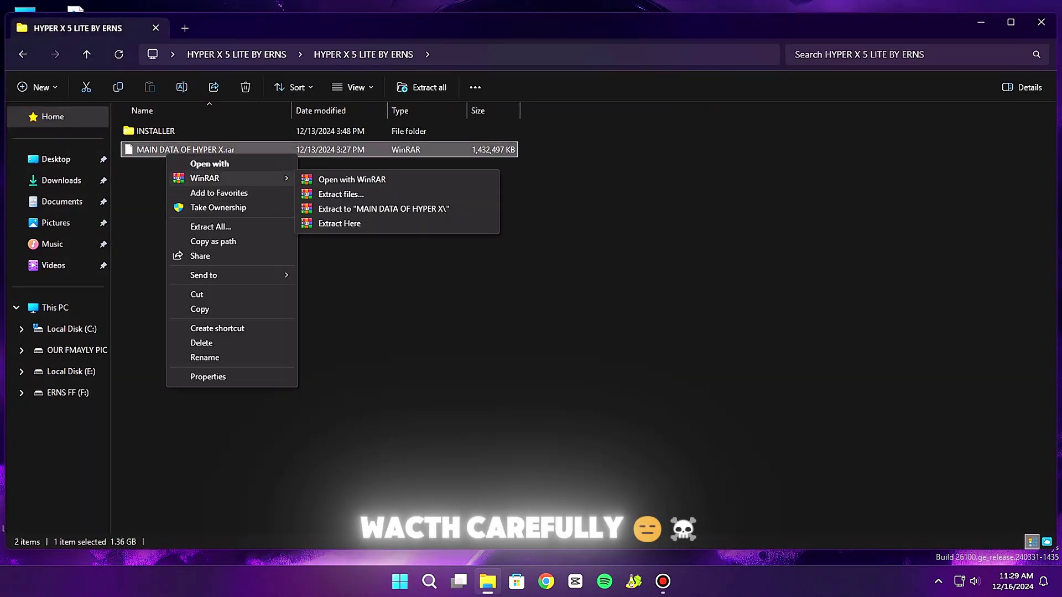
click(341, 194)
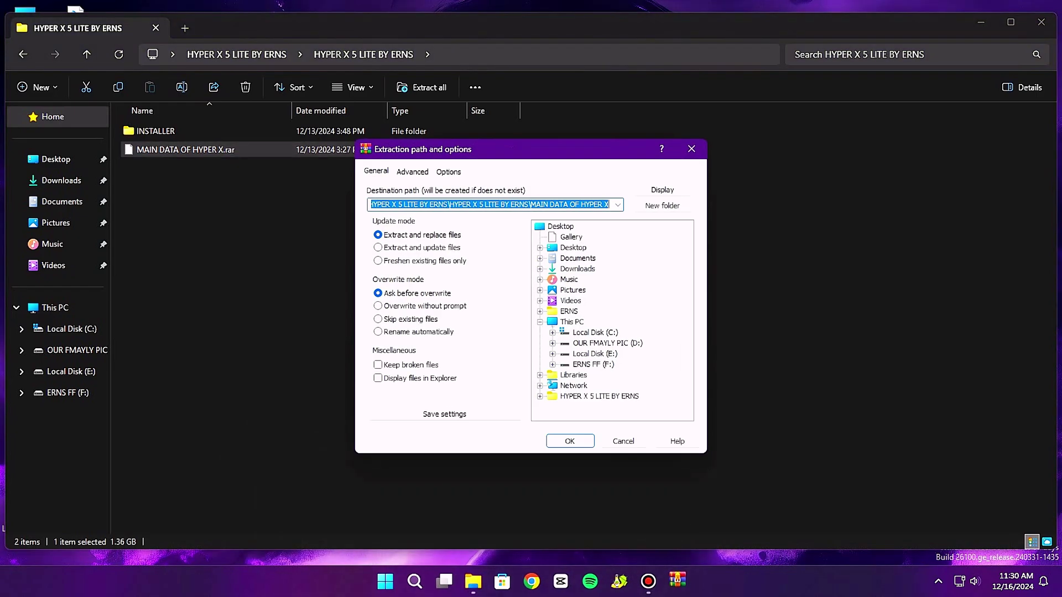
key(Return)
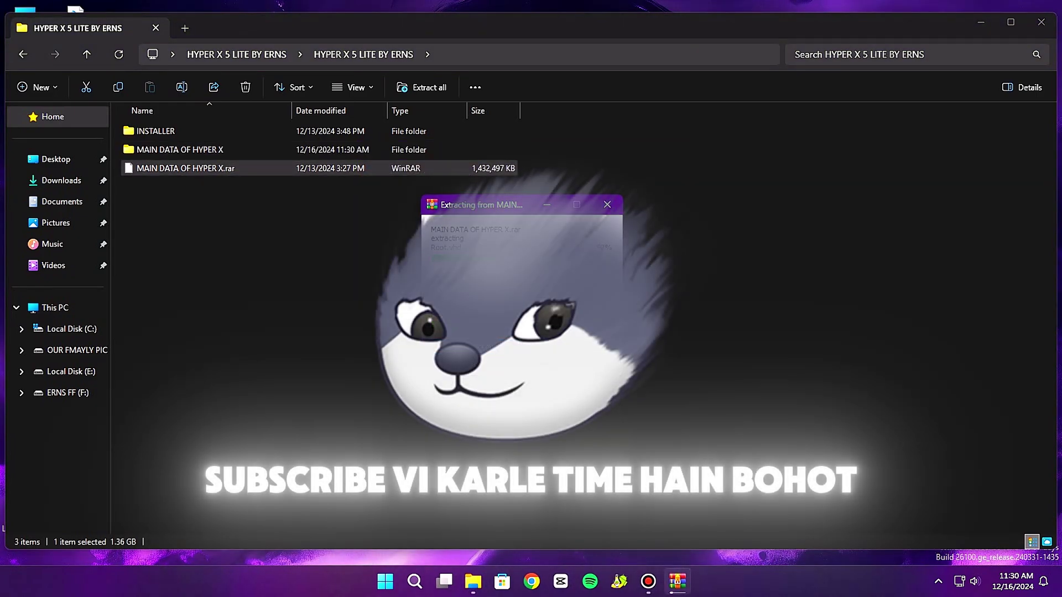
key(super+Down)
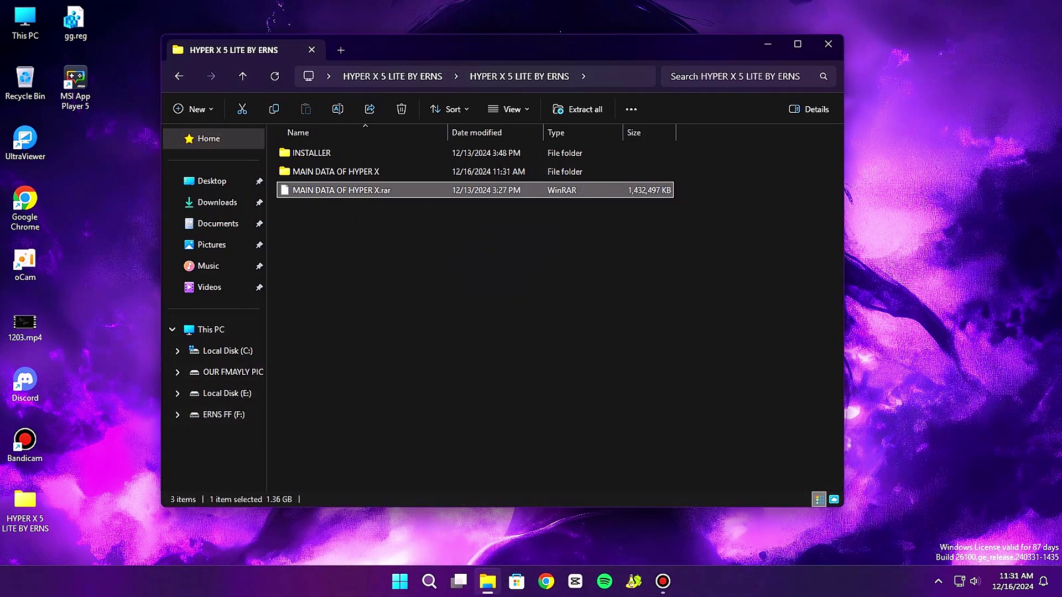
Copy the six lite-data items from the MAIN DATA OF HYPER X folder.
double_click(335, 172)
drag(373, 297, 305, 275)
right_click(305, 276)
mouse_move(344, 316)
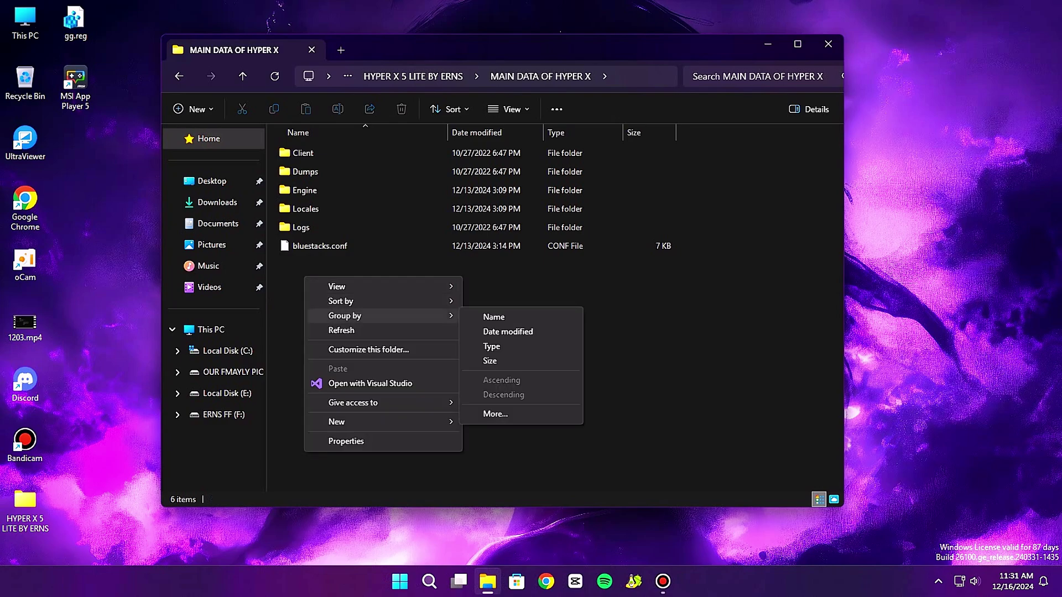
key(Escape)
drag(380, 295, 337, 149)
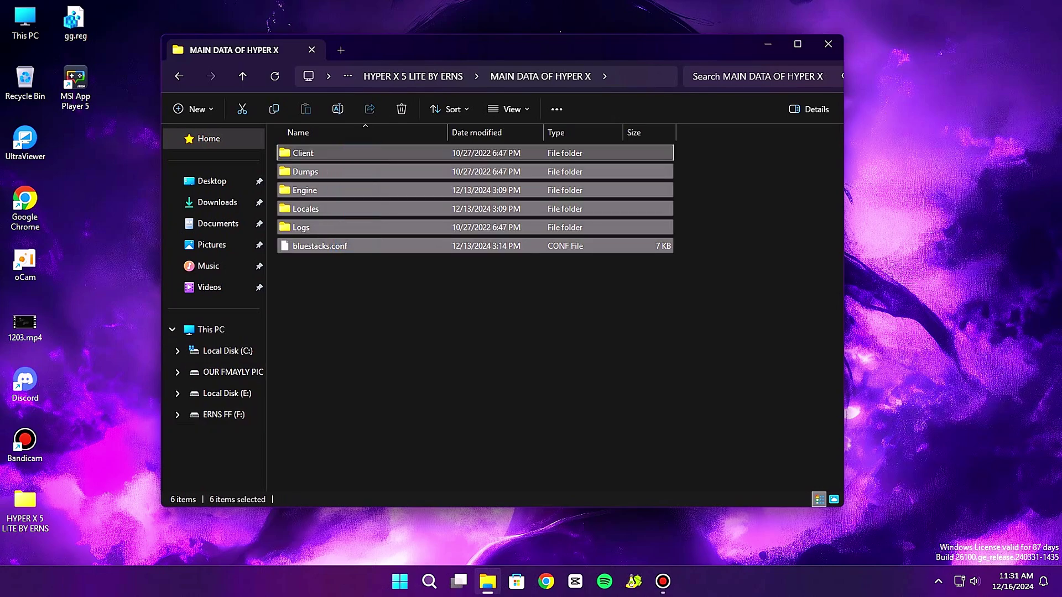
key(ctrl+Down)
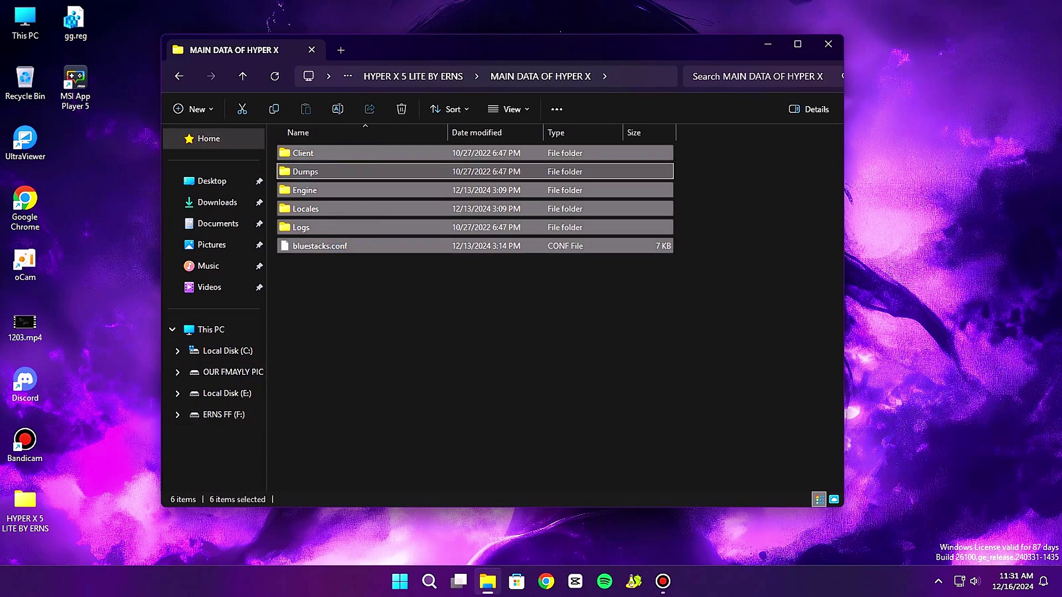
key(shift+F10)
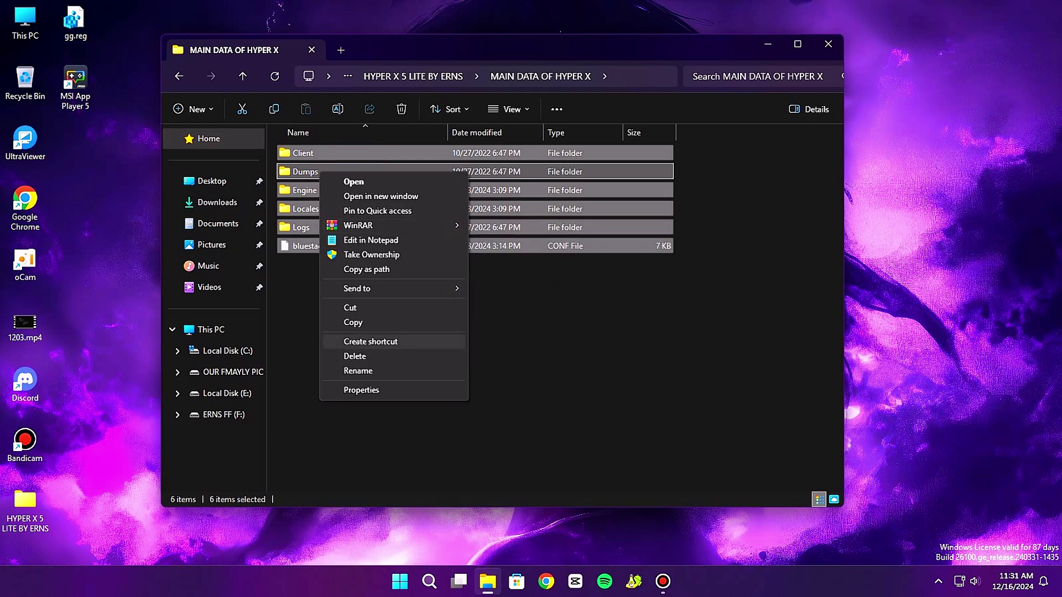
click(353, 322)
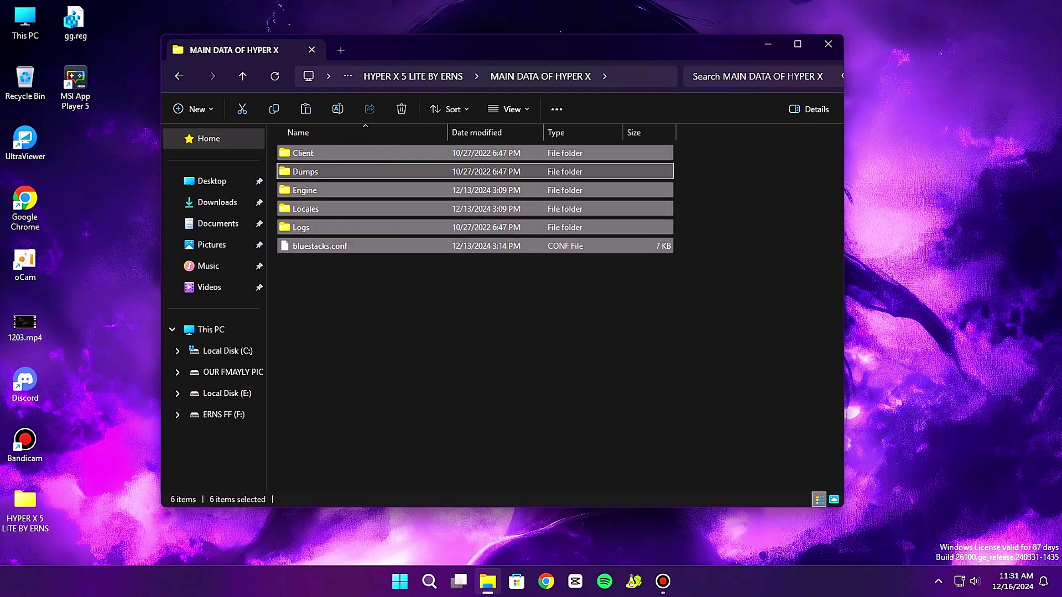
Delete the six existing items in C:\ProgramData\BlueStacks_msi5.
click(227, 350)
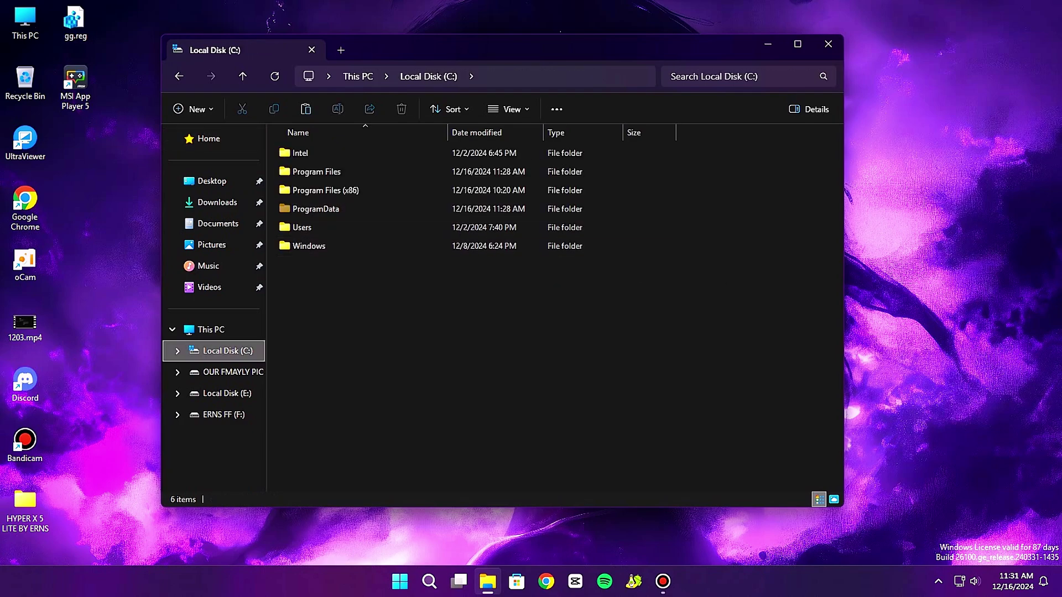
double_click(315, 209)
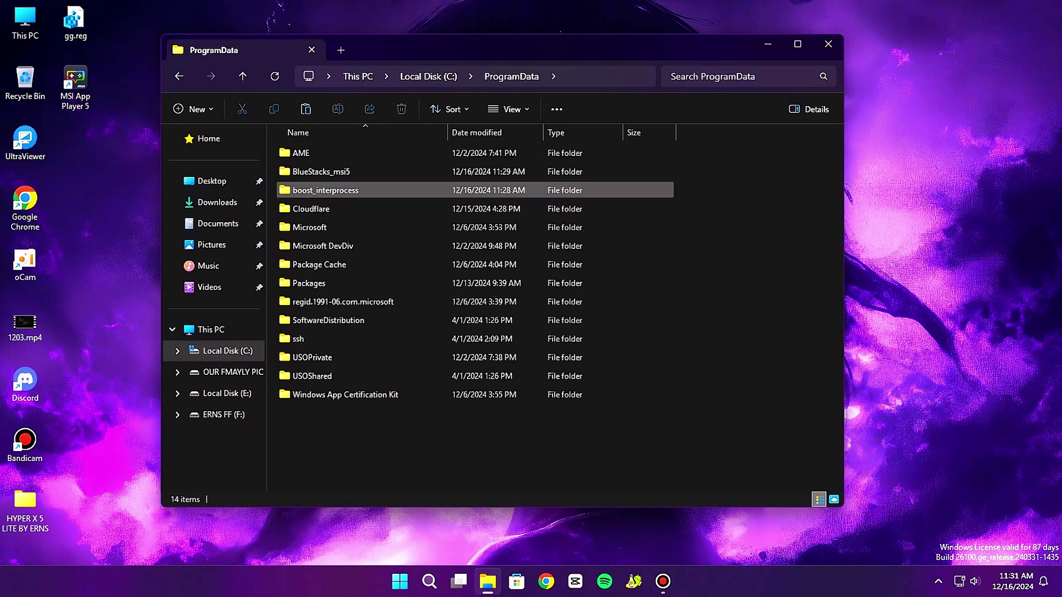
double_click(318, 171)
drag(305, 314, 343, 151)
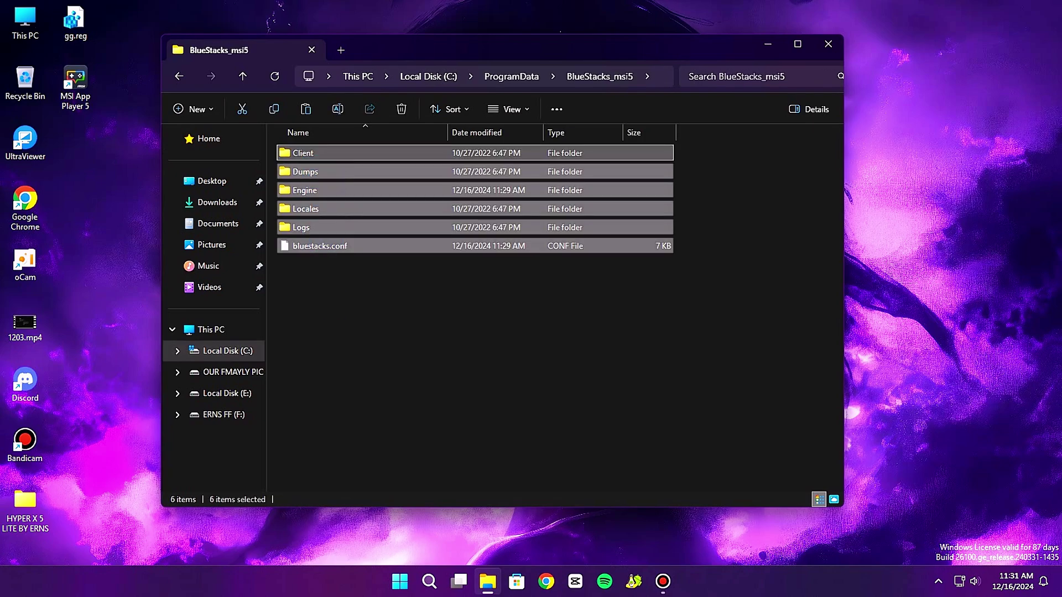
key(Delete)
Paste the lite data into BlueStacks_msi5, refresh the listing, and close File Explorer.
right_click(349, 202)
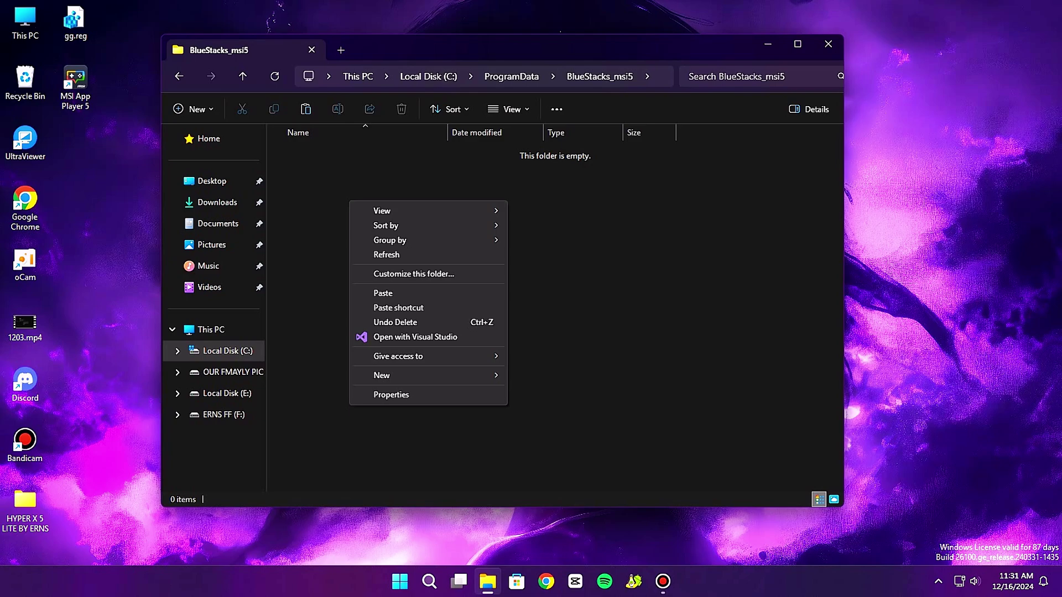
click(387, 293)
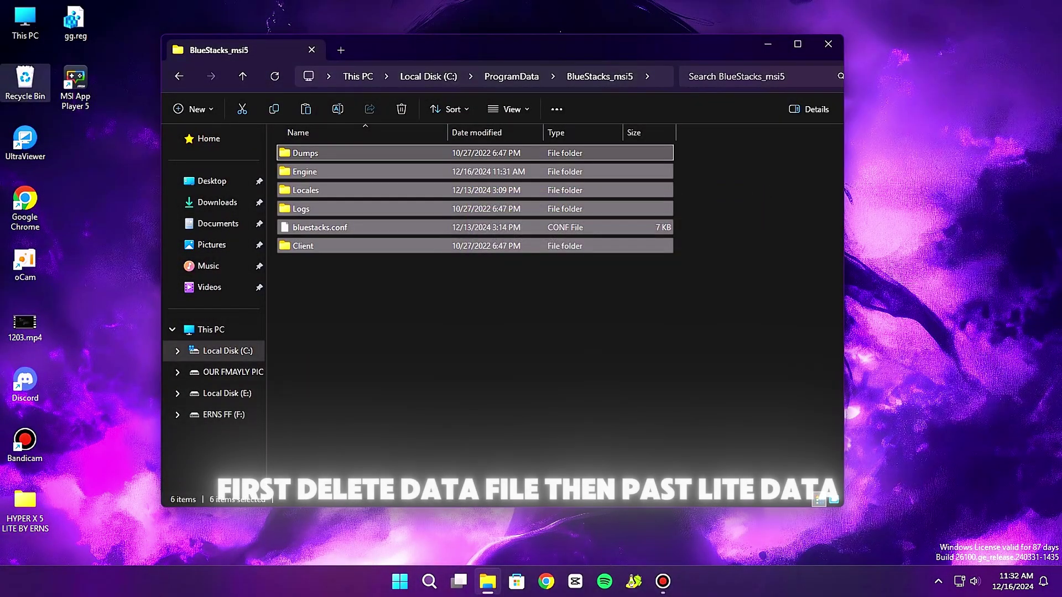
right_click(486, 175)
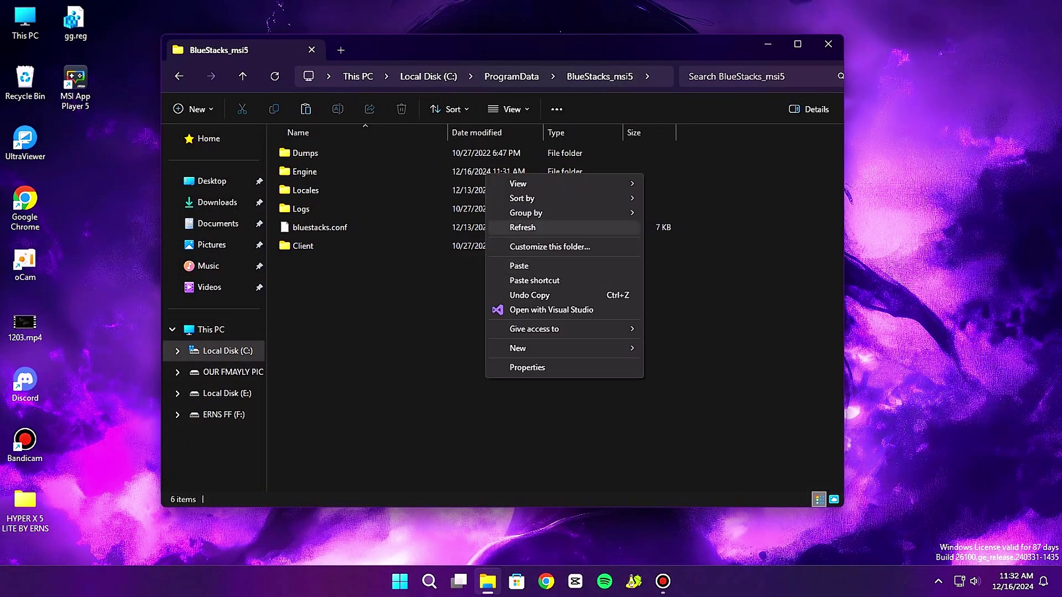
click(522, 228)
click(828, 44)
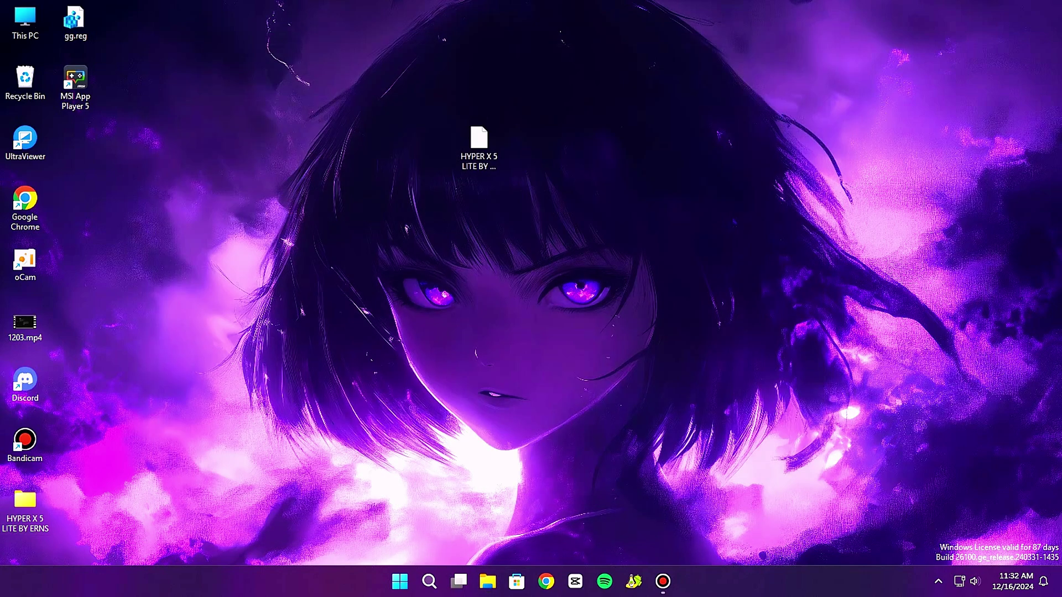
Refresh the desktop and allow BlueStacksTweaker.exe to run past the security warning.
right_click(260, 195)
click(282, 234)
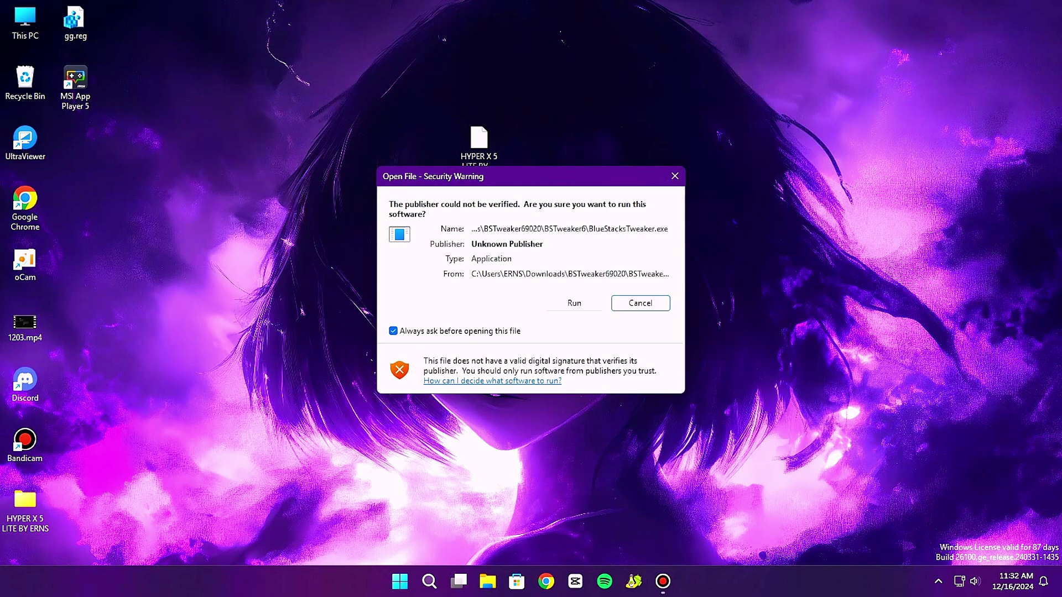
key(alt+r)
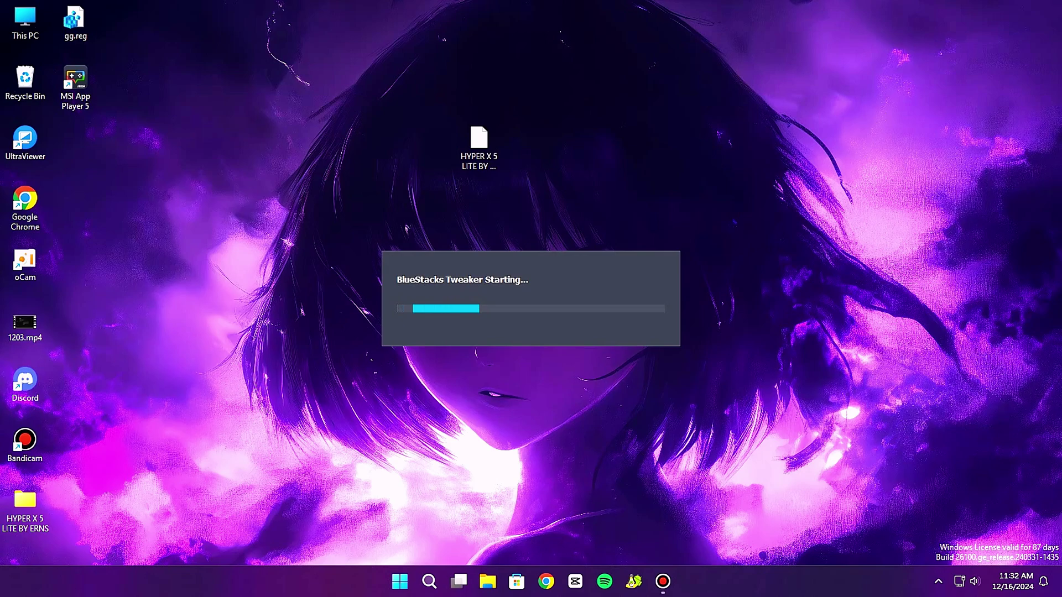
Empty the Recycle Bin, then start the HYPER-X 5 instance from BlueStacks Tweaker.
right_click(26, 72)
click(61, 111)
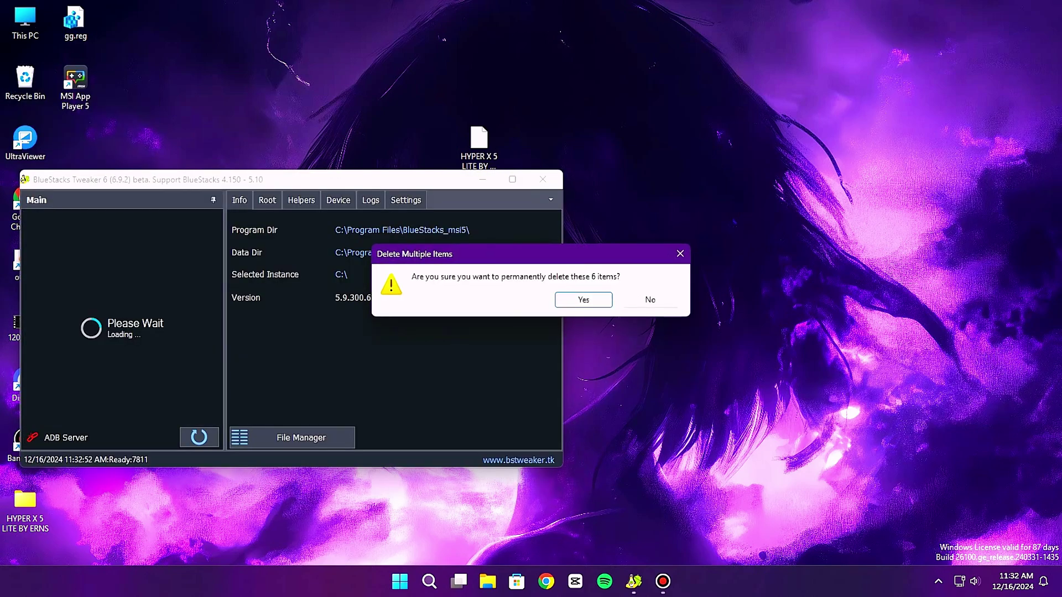
key(Return)
drag(161, 184, 496, 136)
click(524, 209)
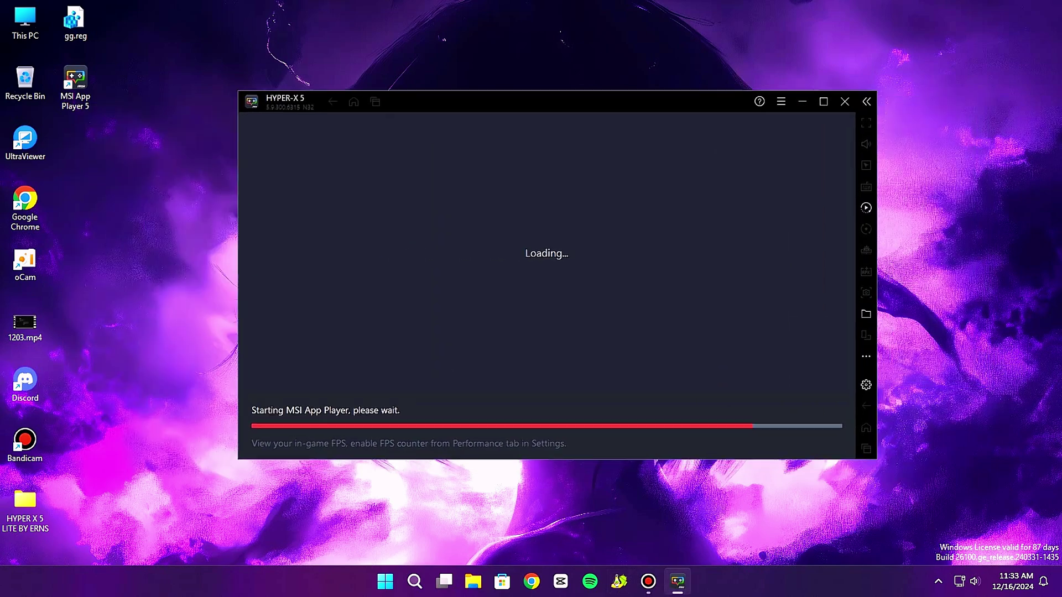
right_click(325, 16)
click(361, 54)
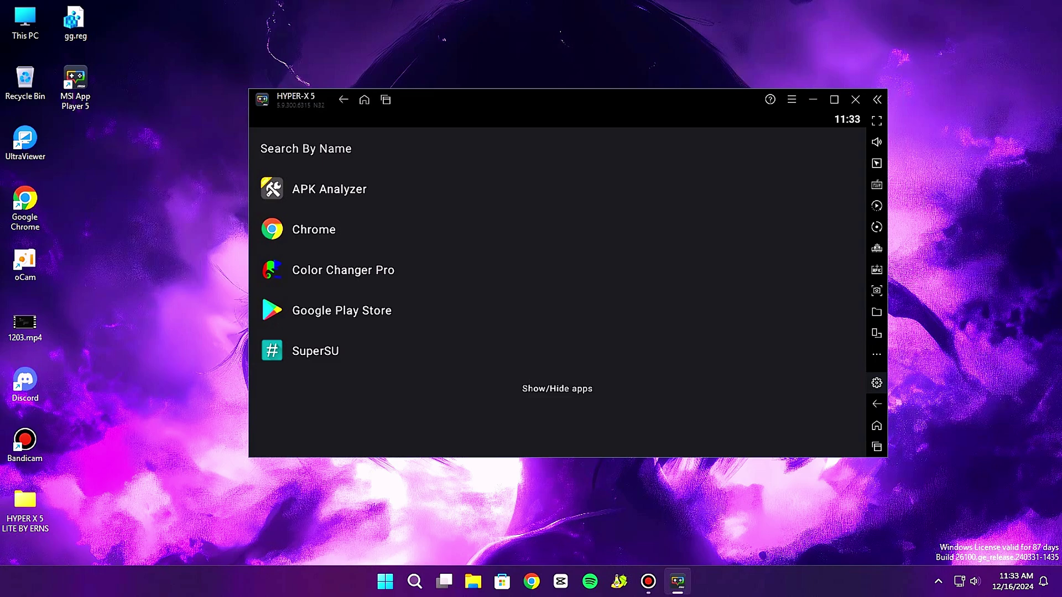
key(ctrl+shift+i)
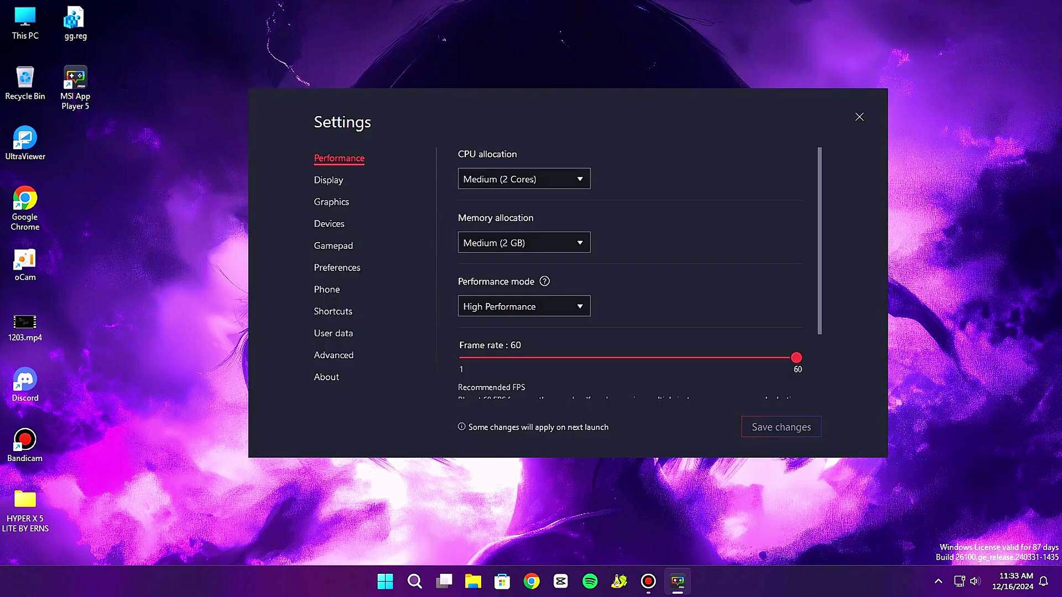
scroll(630, 273, down, 1)
scroll(631, 274, up, 1)
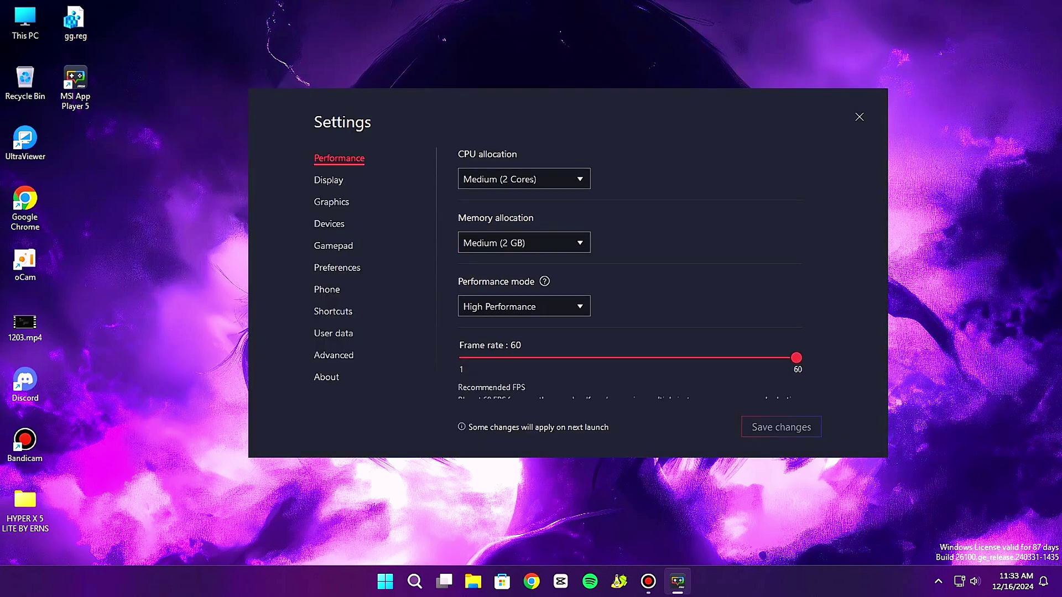
key(Escape)
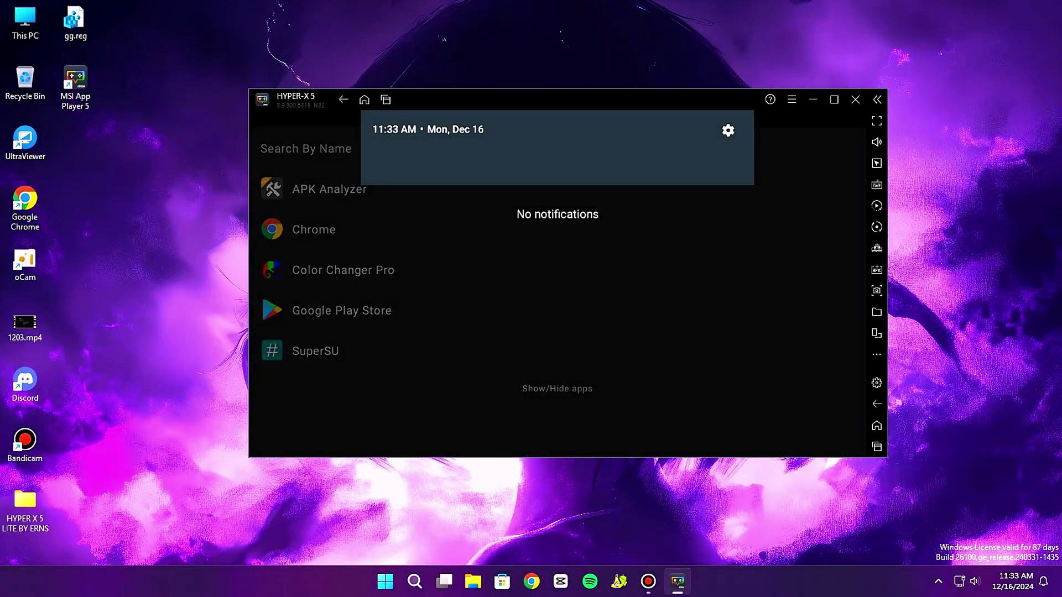
scroll(558, 310, down, 3)
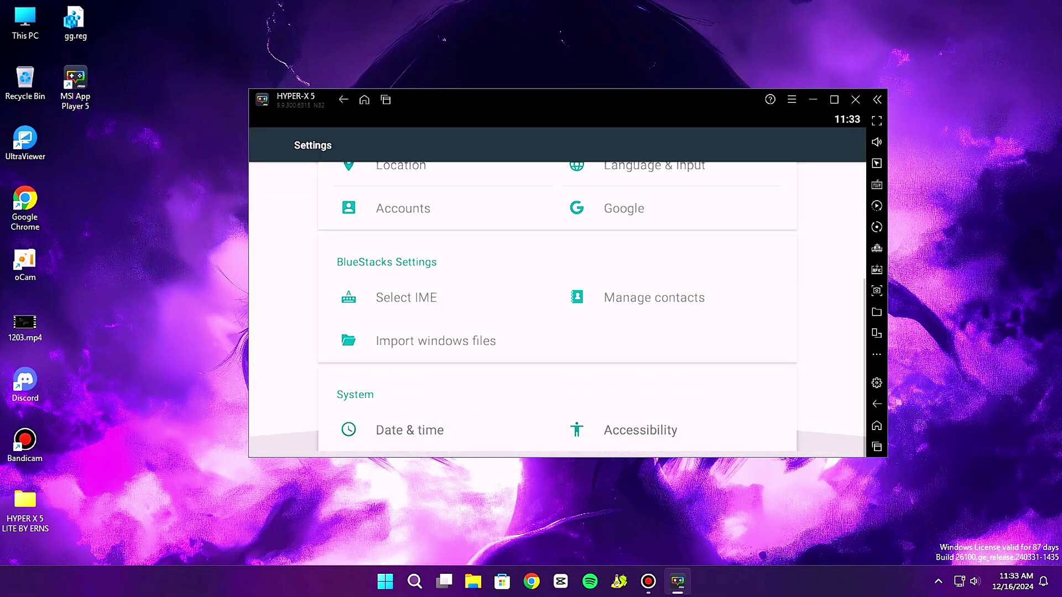
scroll(557, 310, up, 3)
click(618, 224)
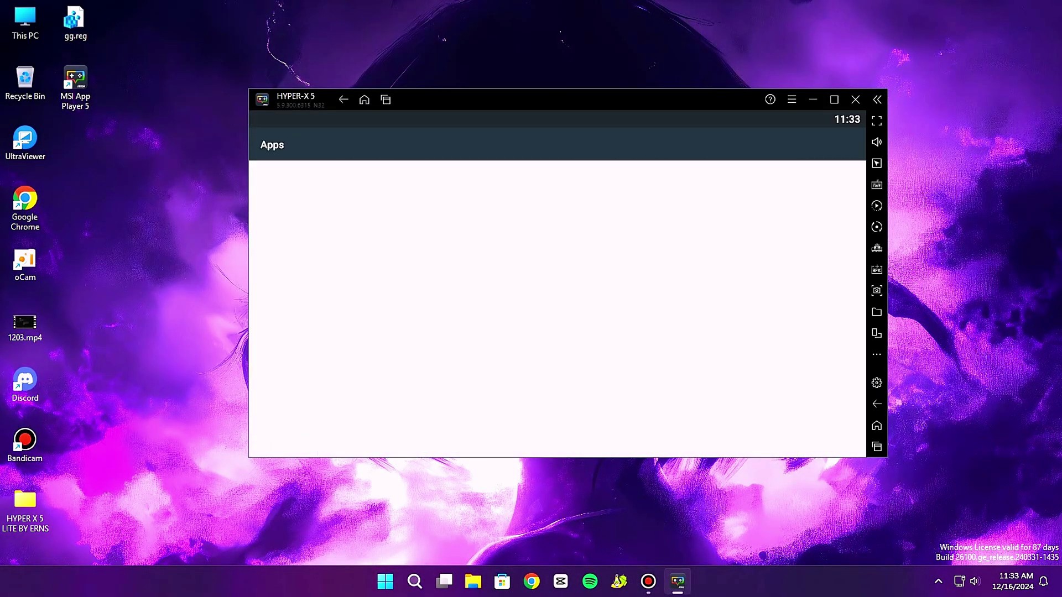
scroll(558, 309, down, 5)
scroll(557, 310, up, 4)
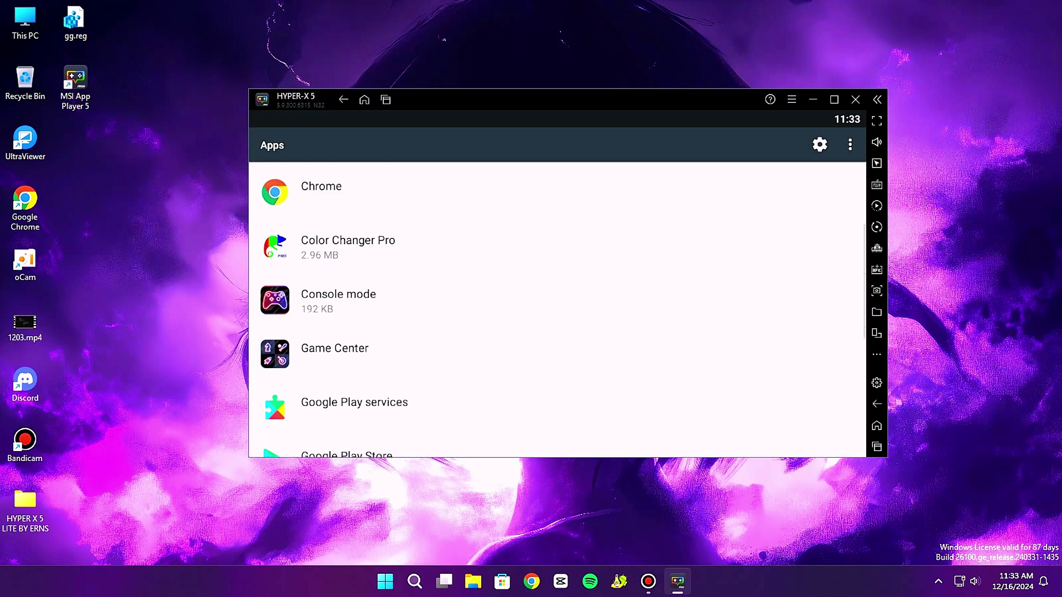
scroll(557, 310, up, 2)
key(Escape)
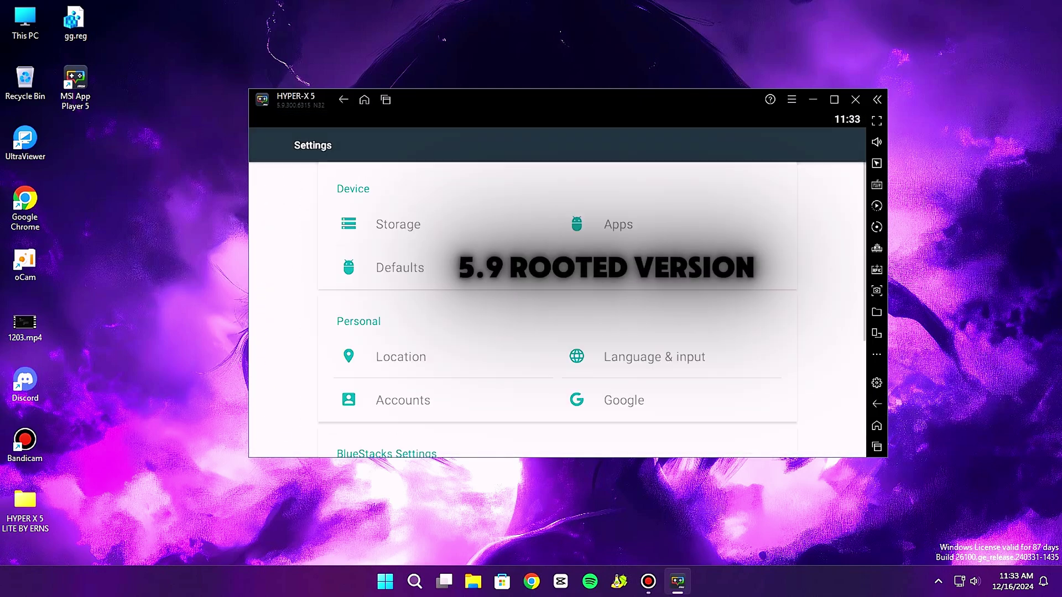
key(Escape)
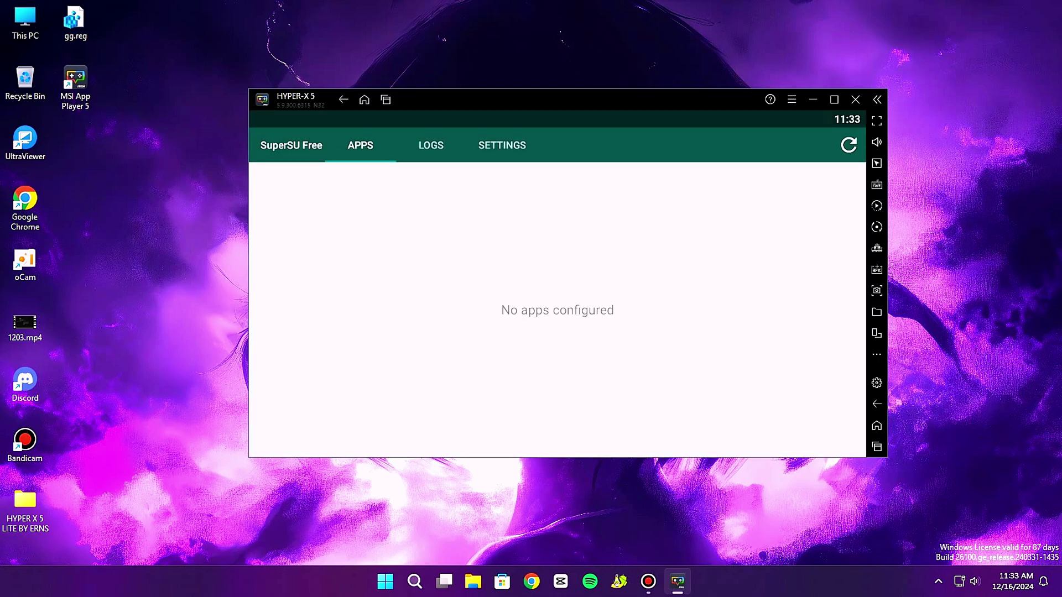
key(Escape)
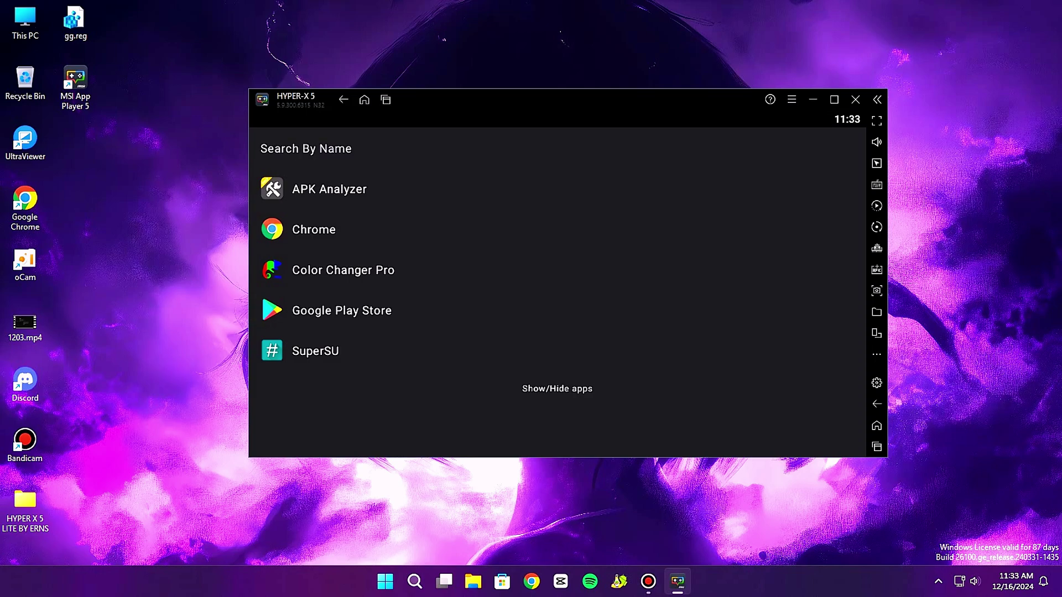
Launch Color Changer Pro and raise the Custom1 mode's saturation to 1.30.
click(356, 267)
key(Escape)
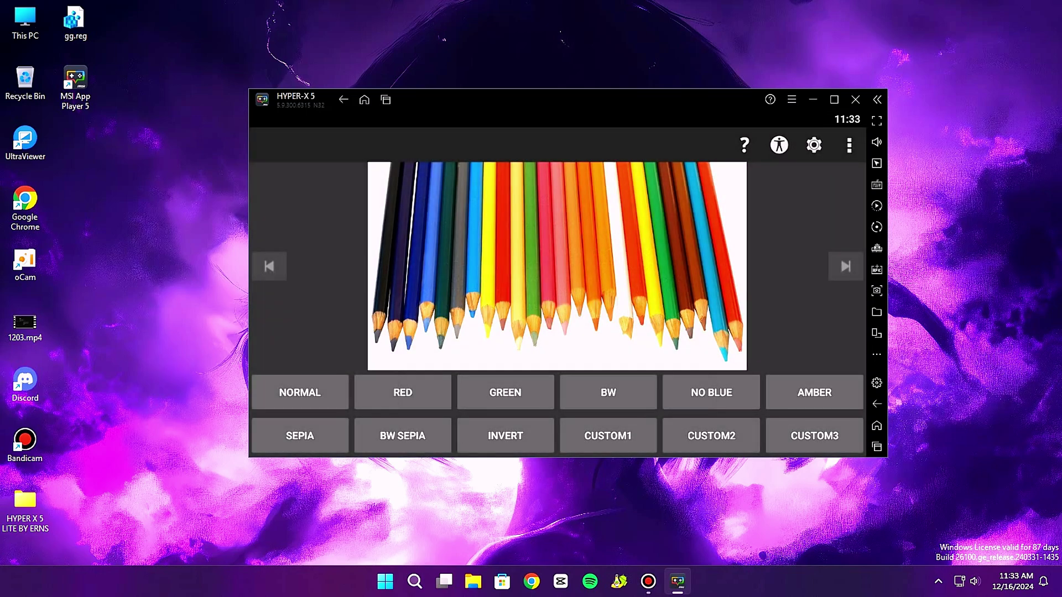
click(608, 435)
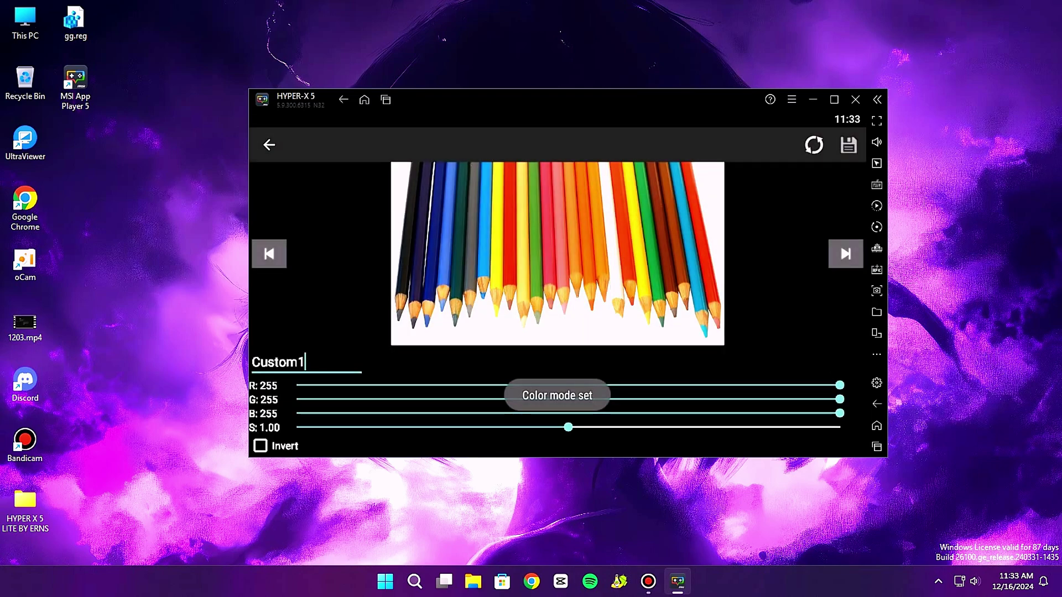
drag(568, 427, 660, 427)
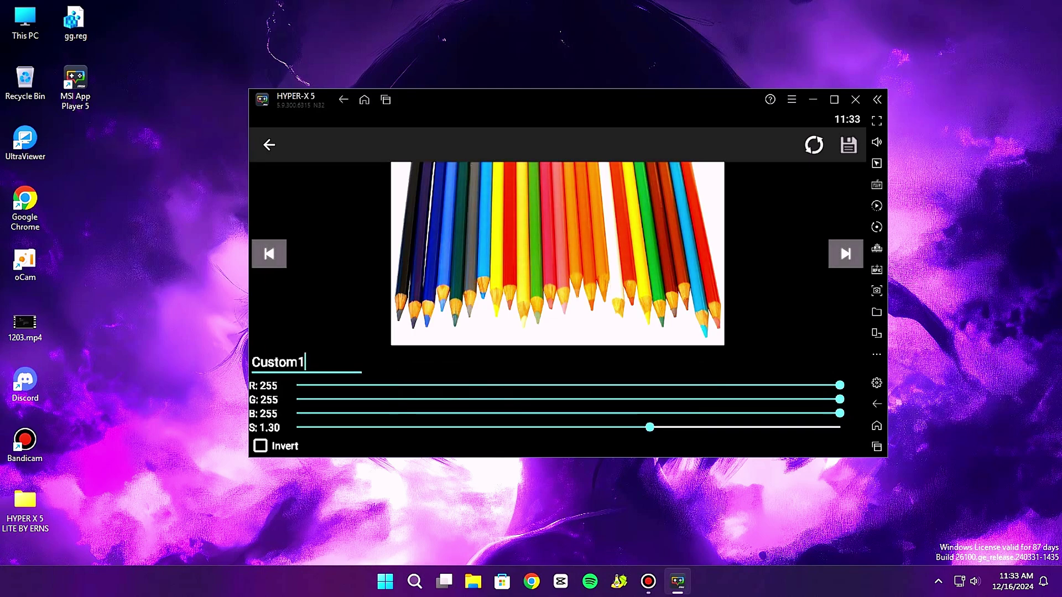
key(Escape)
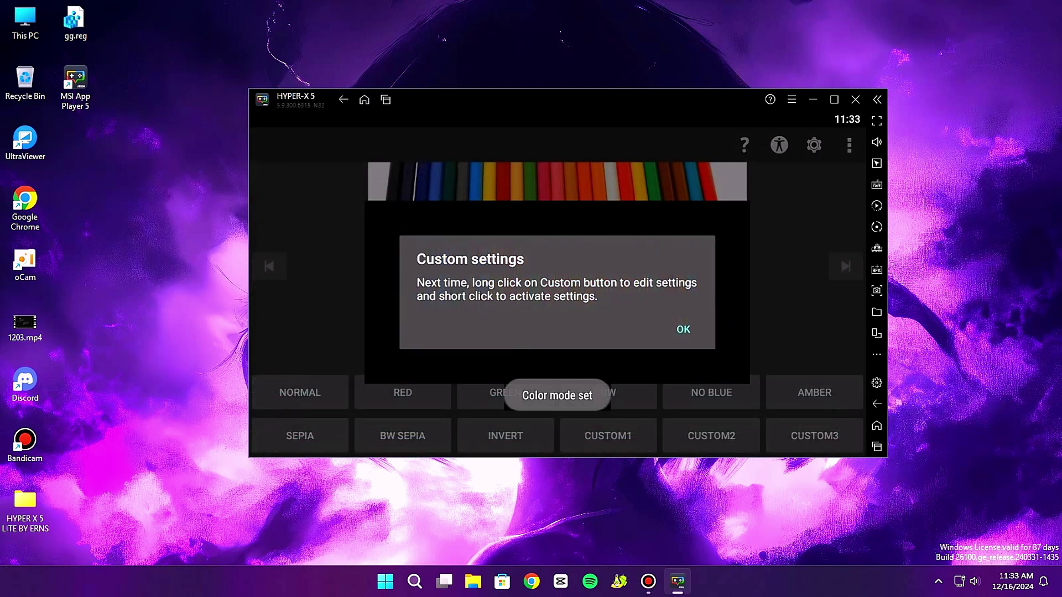
key(Escape)
Browse the reversed colour filter list and Color Changer settings, then return to colour modes.
key(Menu)
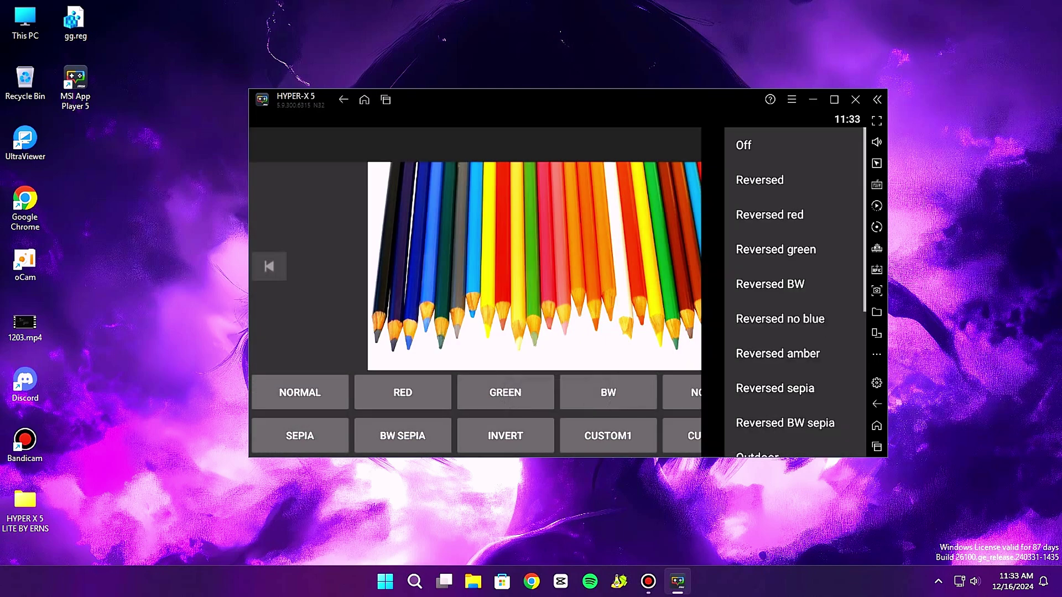
scroll(790, 293, down, 2)
scroll(791, 294, up, 2)
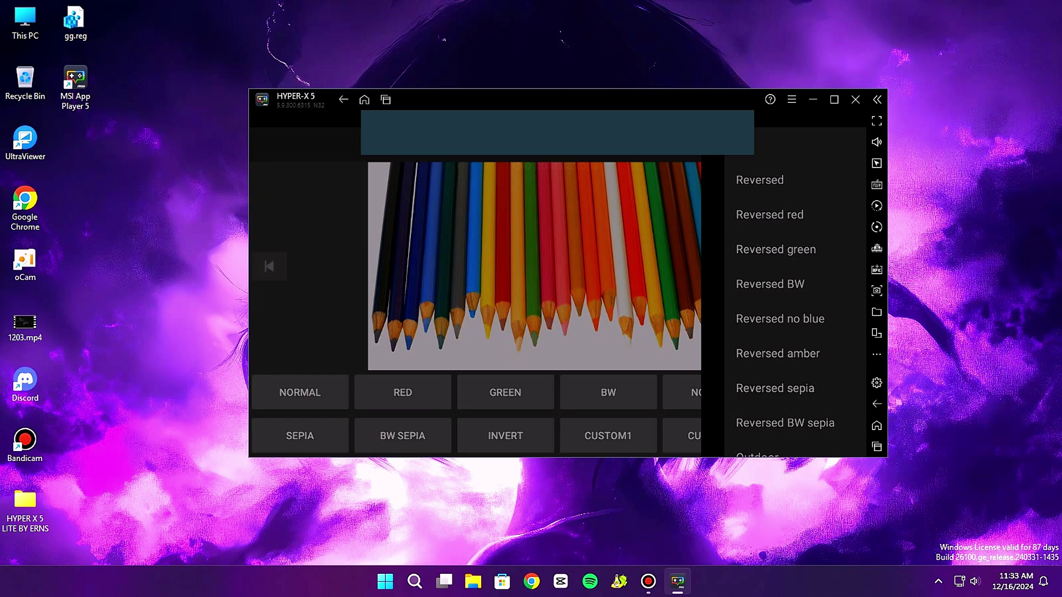
key(Escape)
key(Menu)
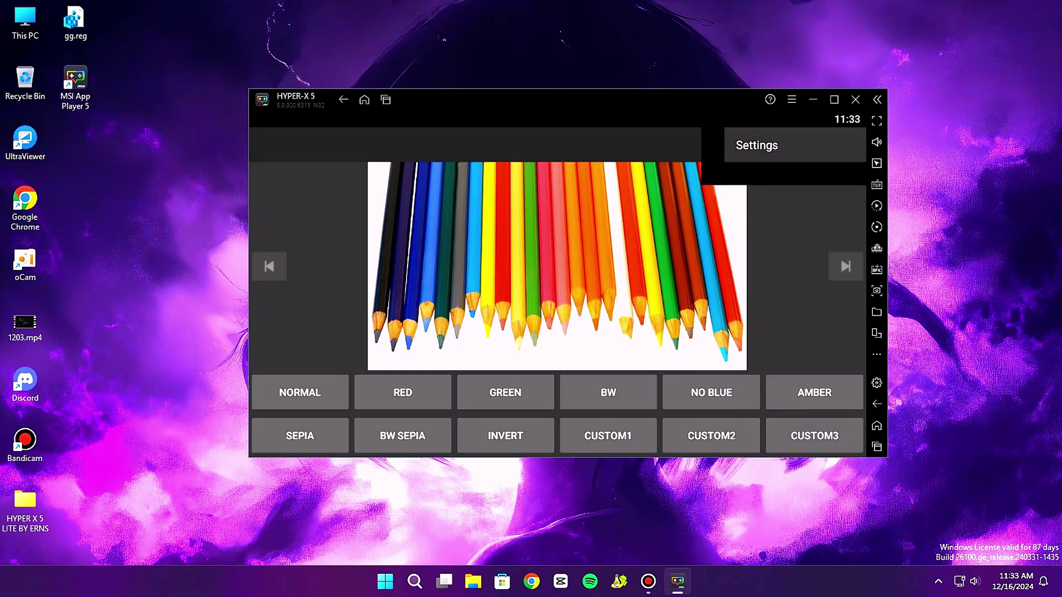
key(Return)
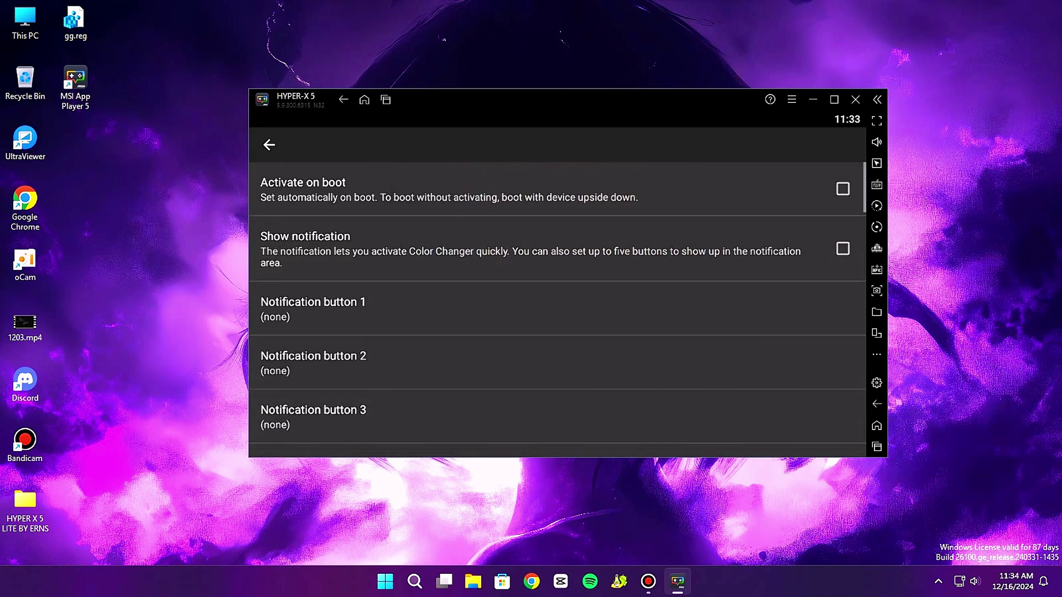
scroll(557, 307, down, 6)
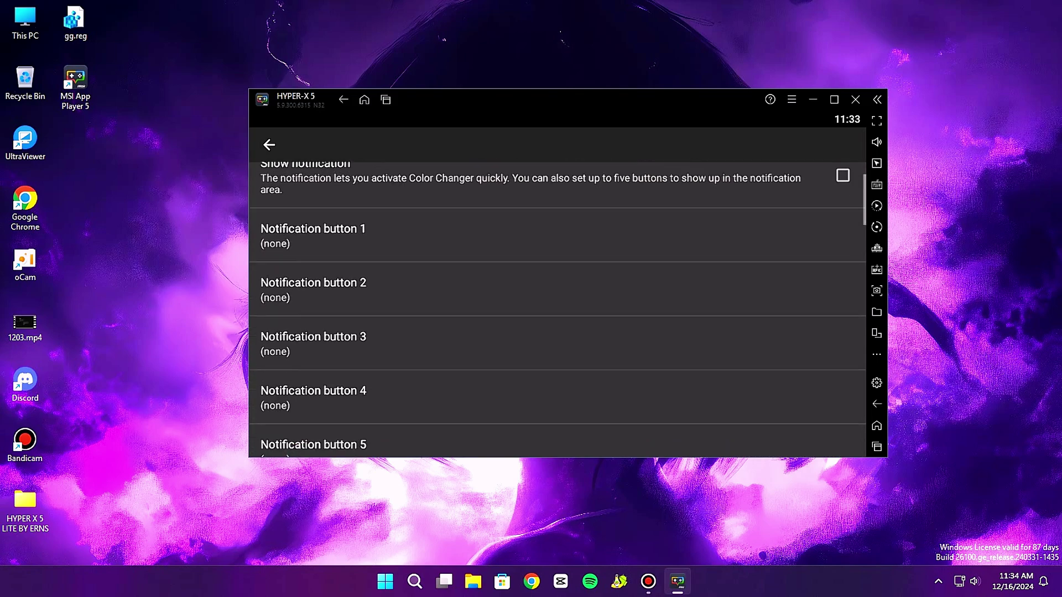
scroll(557, 307, down, 5)
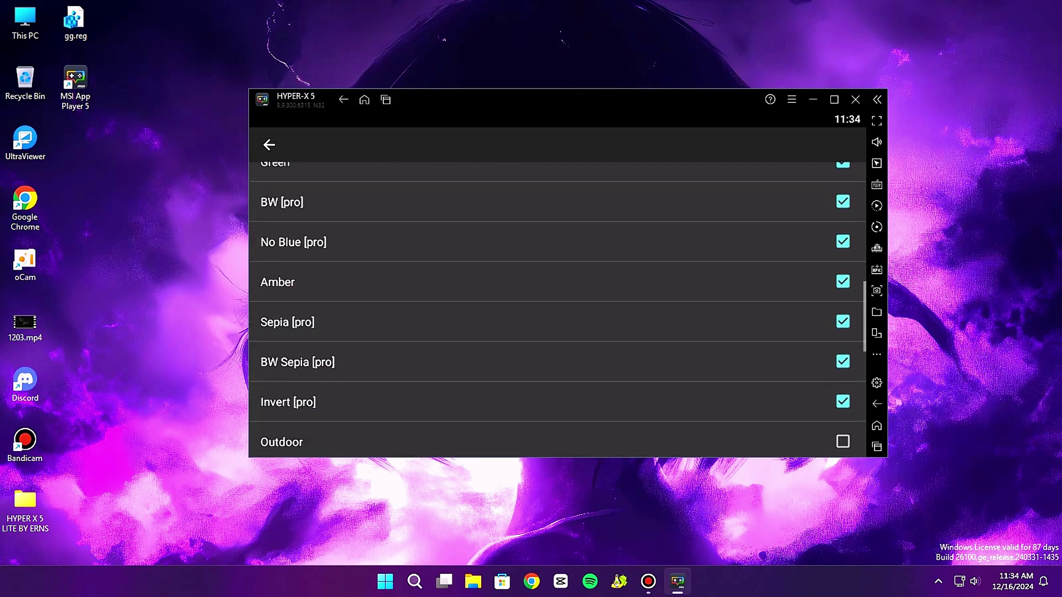
key(Escape)
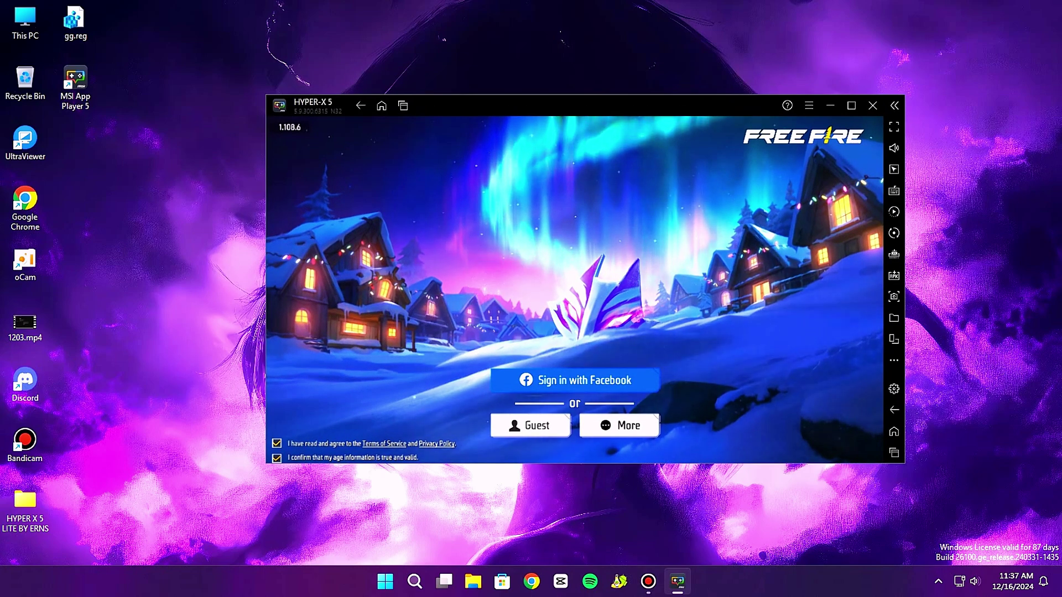
View Free Fire's other sign-in options (VK, Google, Twitter), then close them.
click(618, 426)
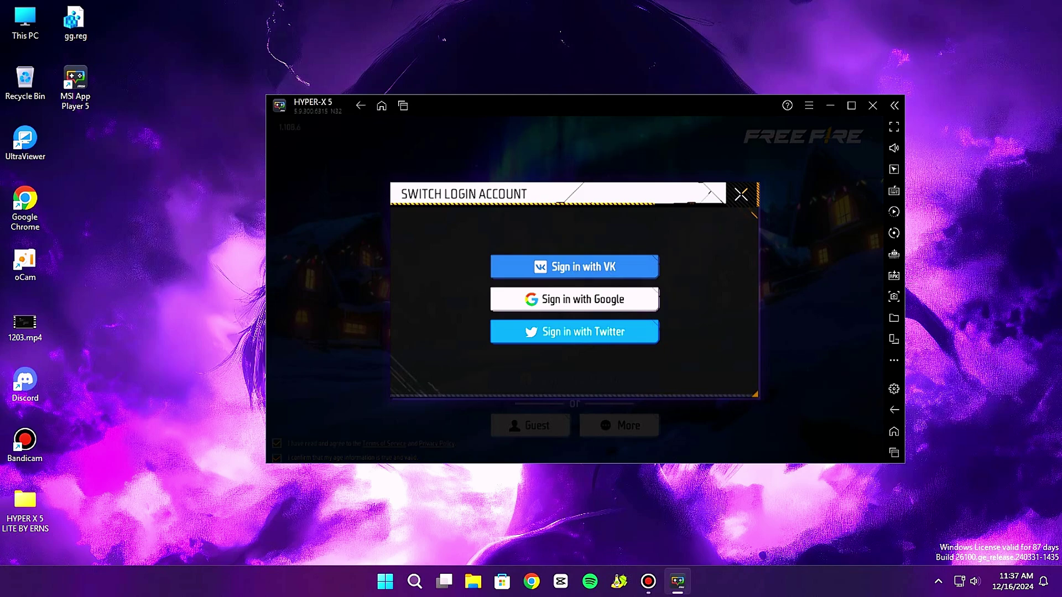
key(Escape)
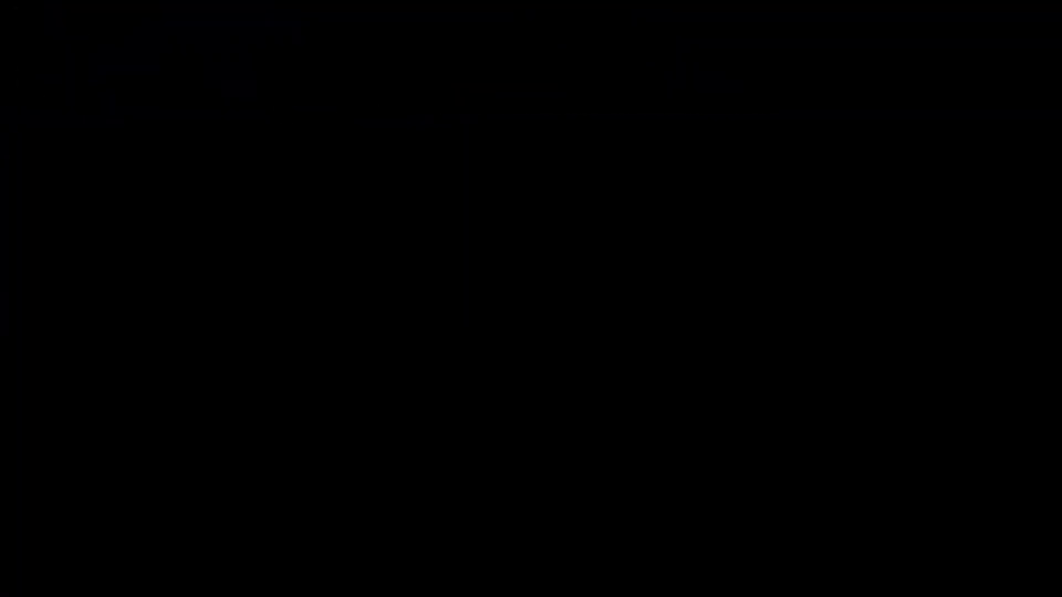